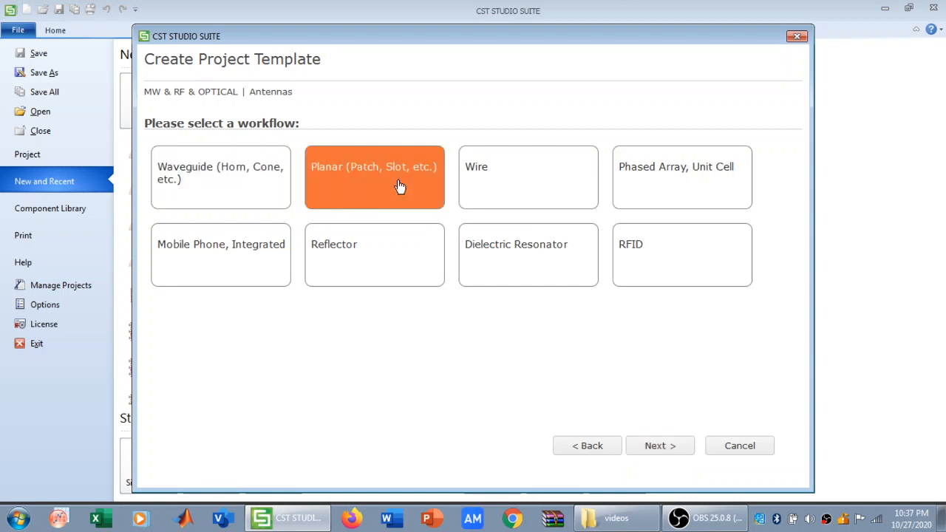
# - Choose the Planar (Patch, Slot, etc.) workflow with the Time Domain solver, keeping mm for dimensions and GHz for frequency
pyautogui.click(665, 447)
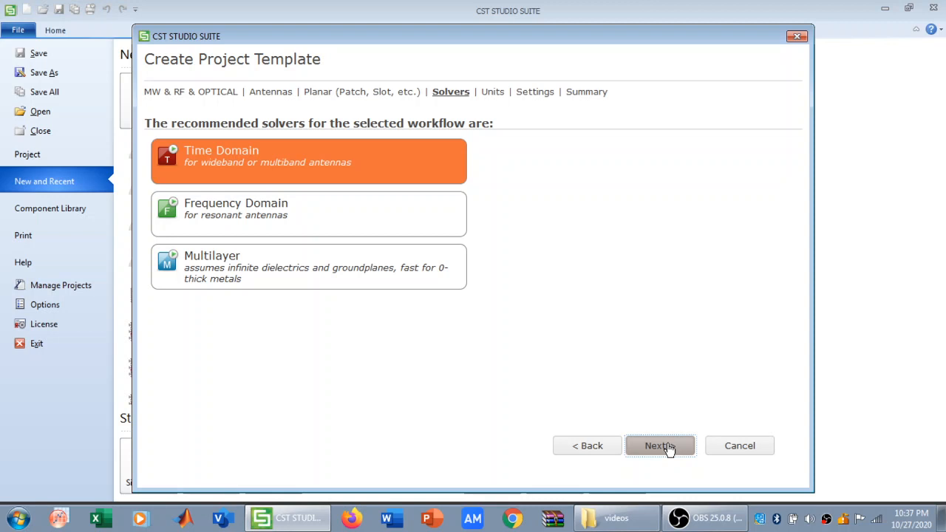
pyautogui.click(660, 446)
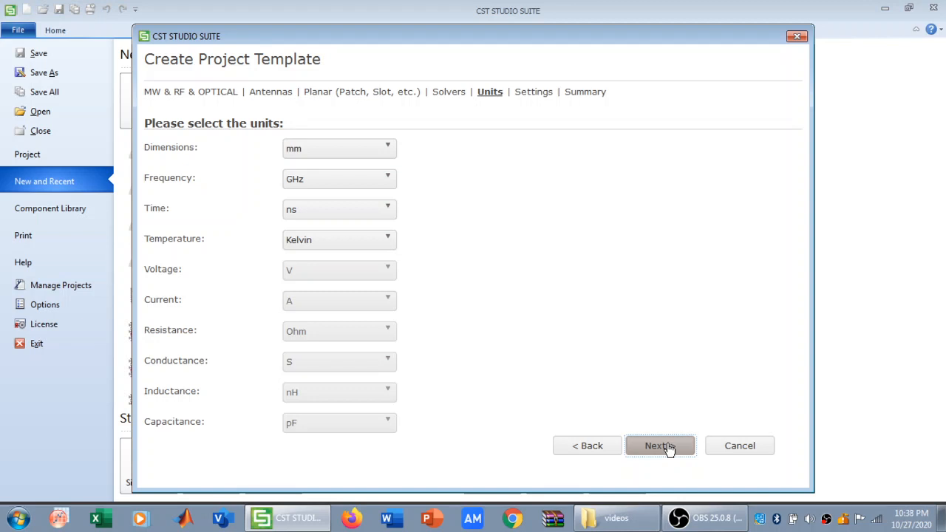
pyautogui.click(379, 149)
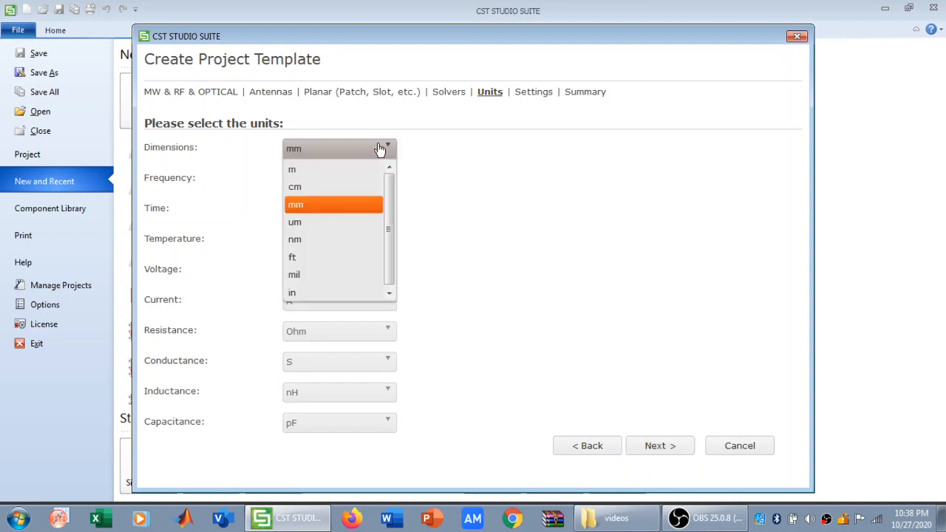
pyautogui.click(379, 149)
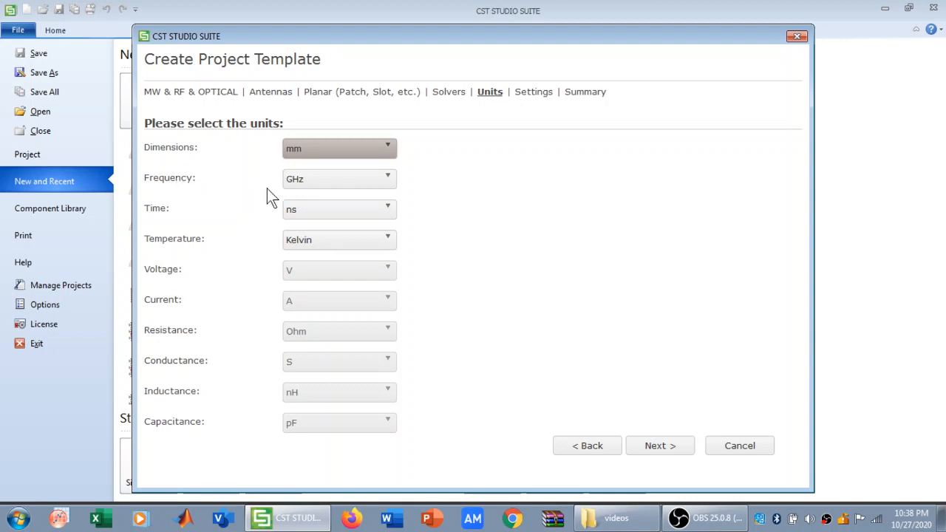
pyautogui.click(324, 185)
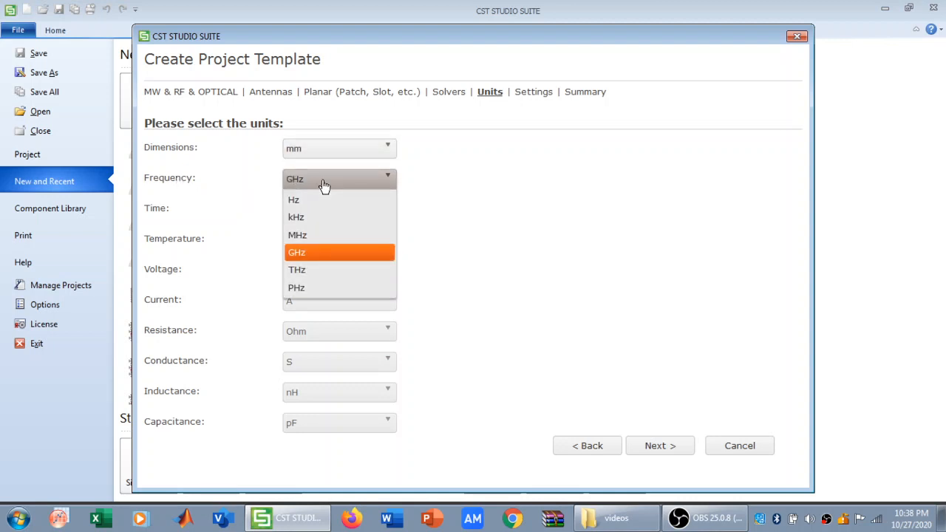
pyautogui.click(323, 185)
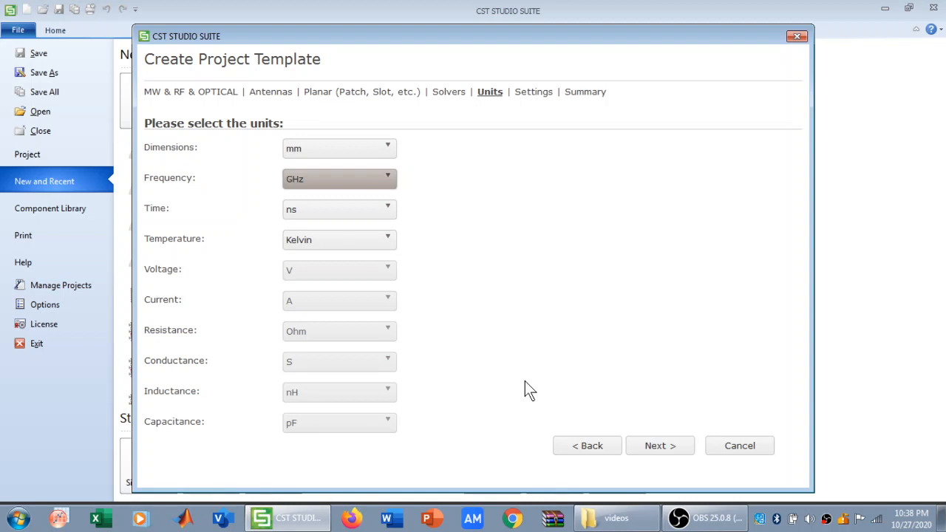
pyautogui.click(646, 448)
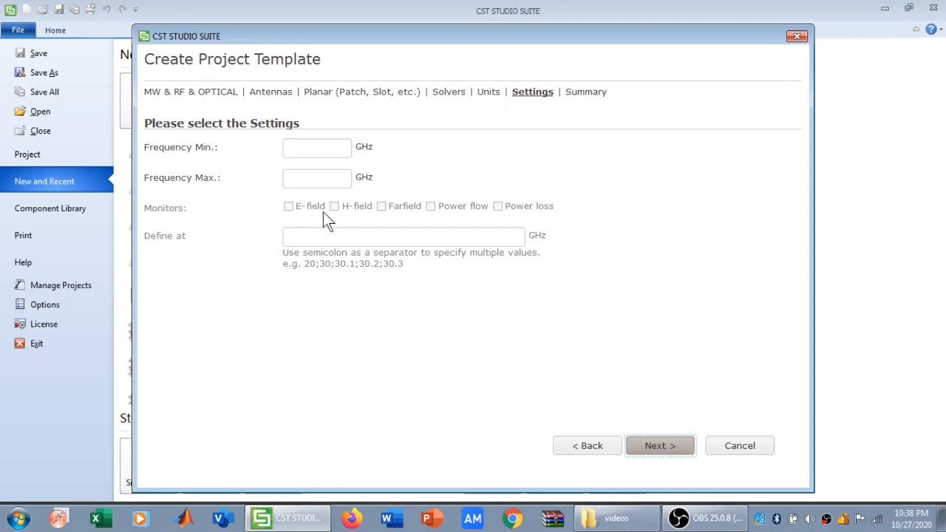
# - Set the frequency range from 10 to 20 GHz and enable E-field and Farfield monitors at 10;15;20 GHz
pyautogui.click(320, 148)
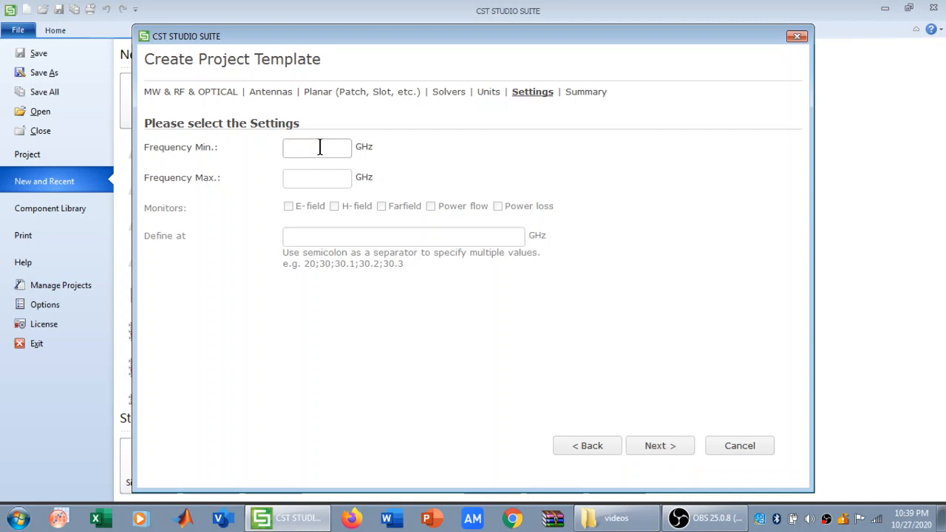
pyautogui.write('10')
pyautogui.click(318, 174)
pyautogui.write('20')
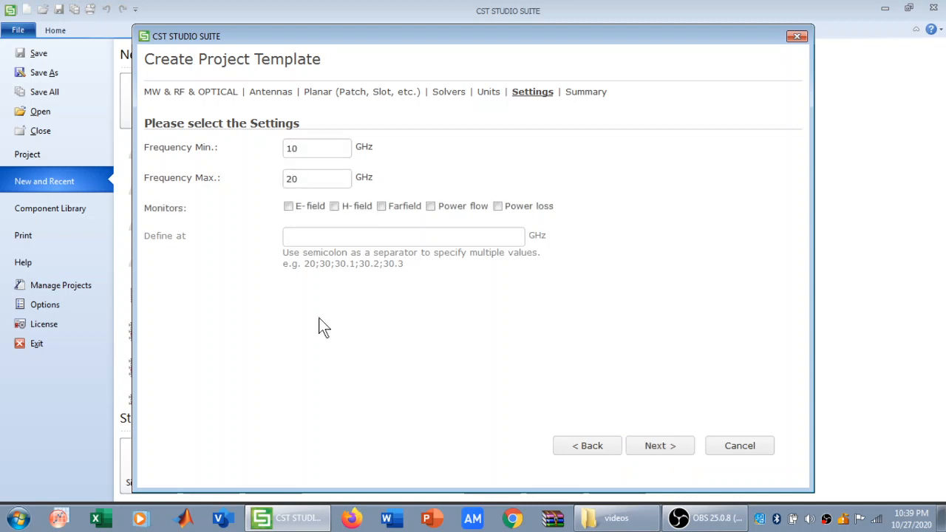
pyautogui.click(289, 206)
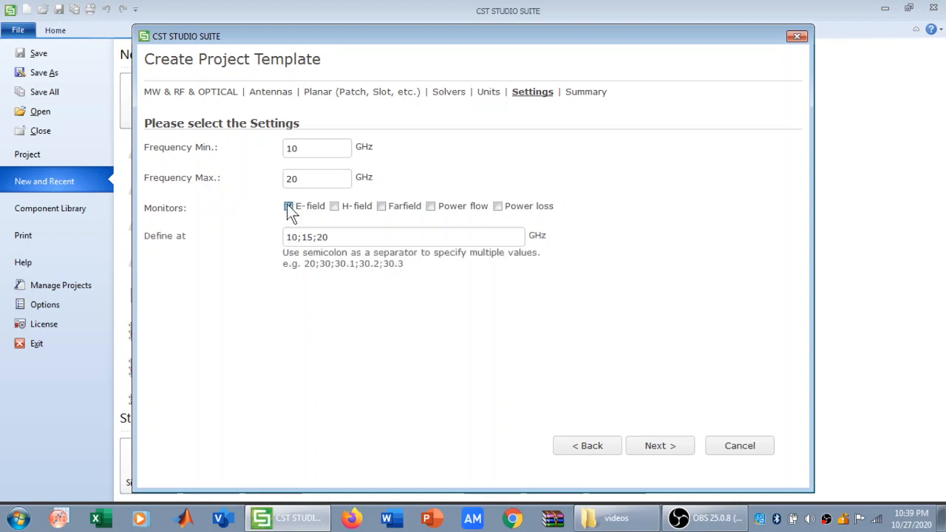
pyautogui.click(382, 207)
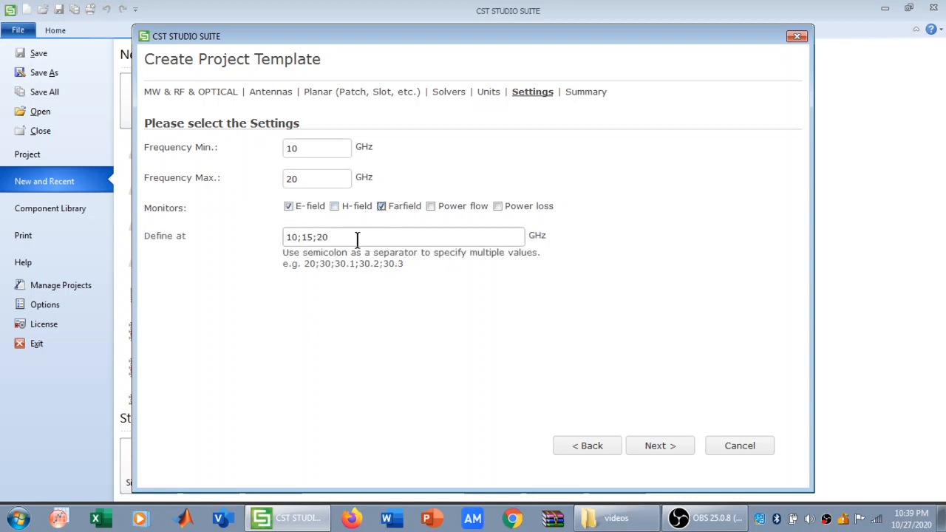
pyautogui.click(660, 449)
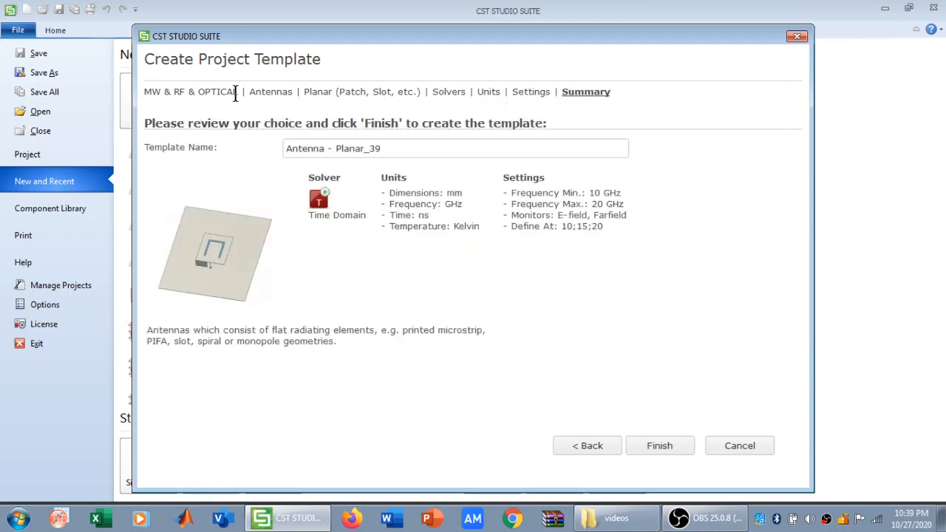
# - Review the summary of the planar antenna template and create the project from it
pyautogui.moveTo(236, 92); pyautogui.dragTo(146, 93)
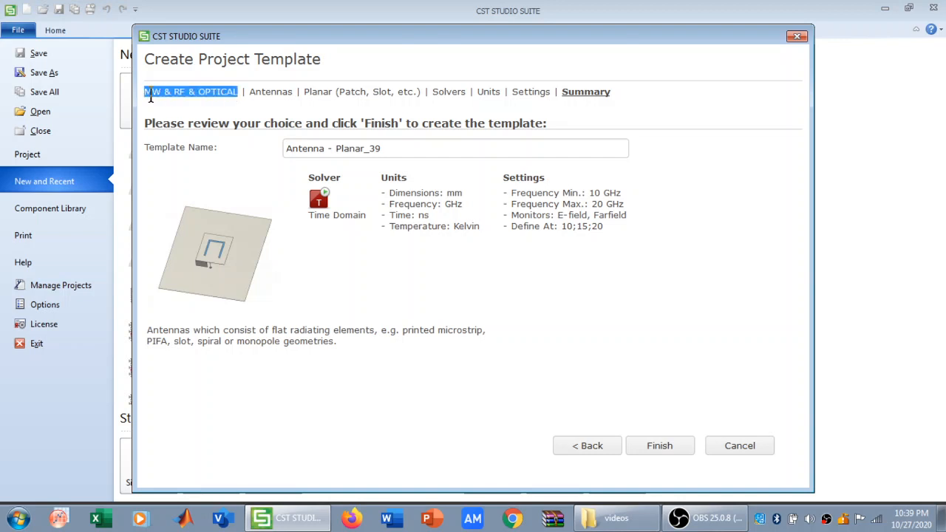
pyautogui.click(178, 113)
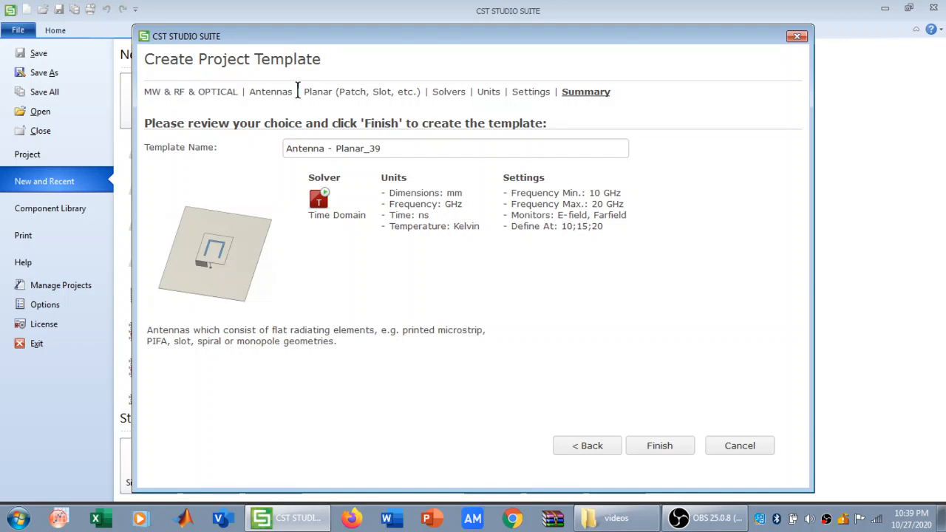
pyautogui.moveTo(297, 91); pyautogui.dragTo(236, 93)
pyautogui.click(325, 101)
pyautogui.doubleClick(465, 94)
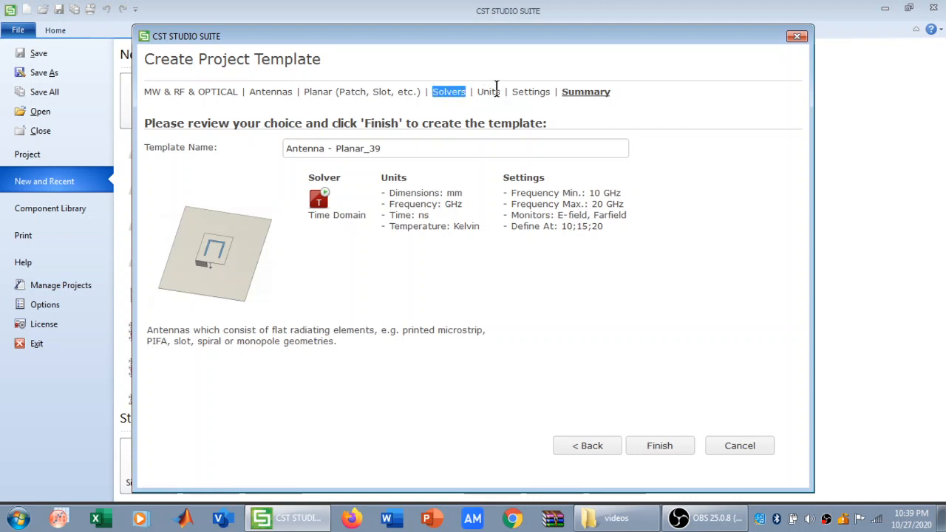
pyautogui.click(497, 88)
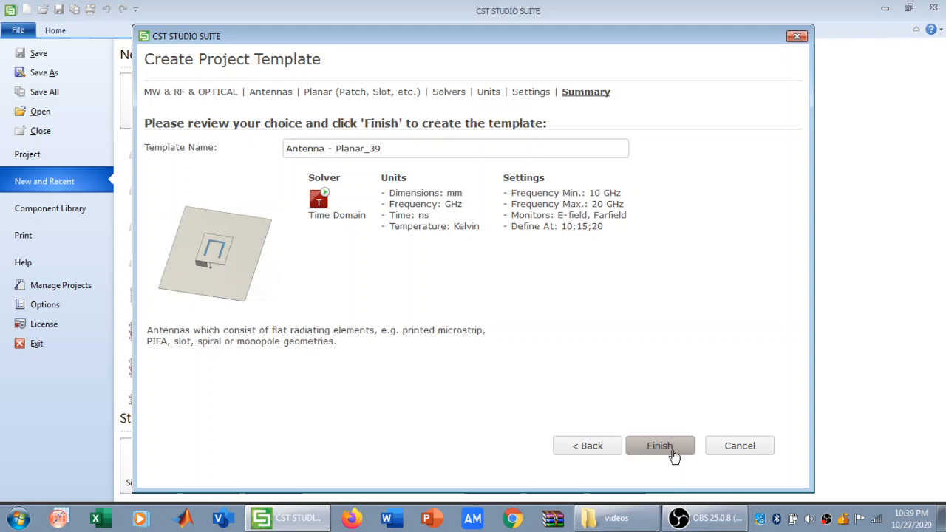
pyautogui.click(675, 453)
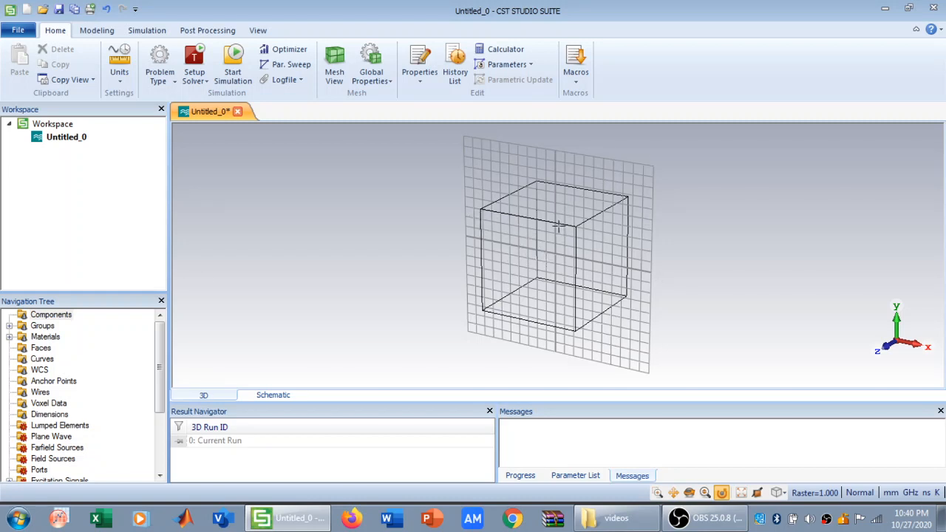
# - Examine the new project's navigation tree, 3D and schematic views, progress display, parameter list and messages
pyautogui.click(43, 326)
pyautogui.moveTo(162, 334); pyautogui.dragTo(85, 433)
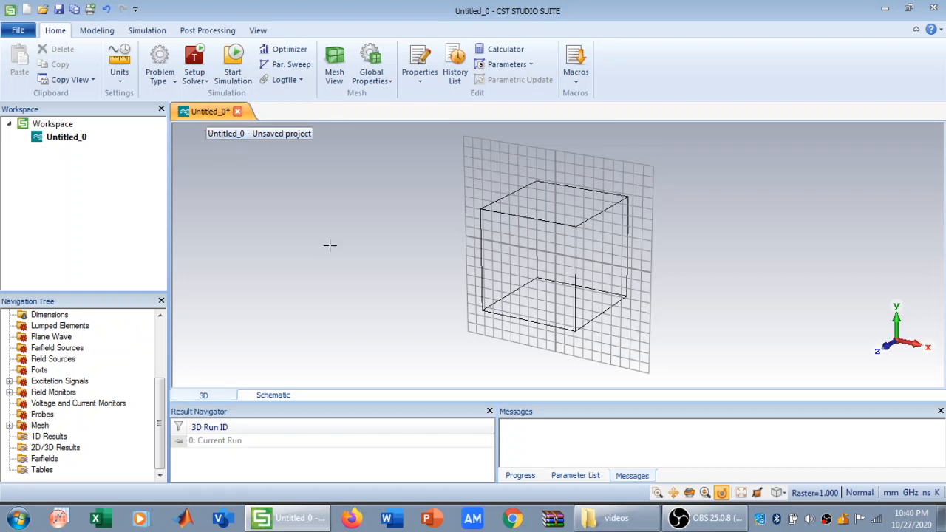
pyautogui.moveTo(276, 210)
pyautogui.mouseDown()
pyautogui.moveTo(268, 205)
pyautogui.moveTo(279, 206)
pyautogui.mouseUp()
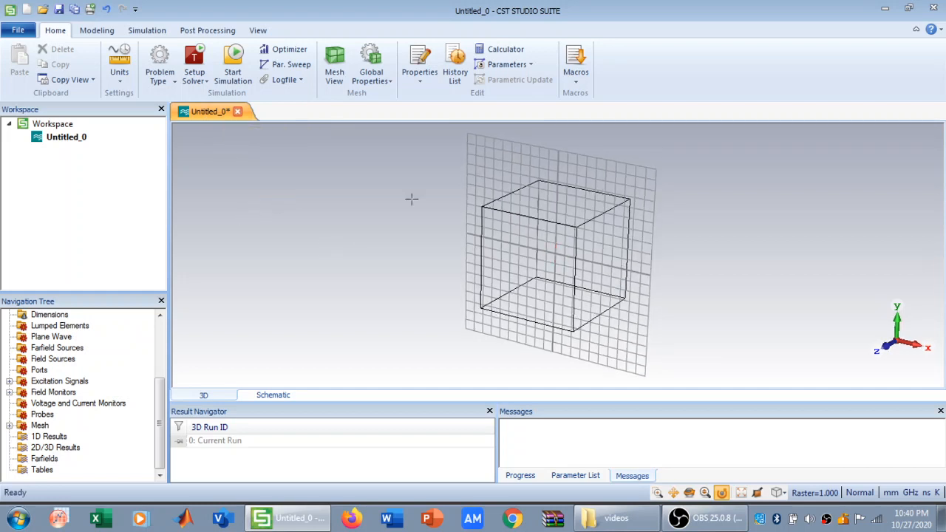
pyautogui.moveTo(497, 285); pyautogui.dragTo(502, 262)
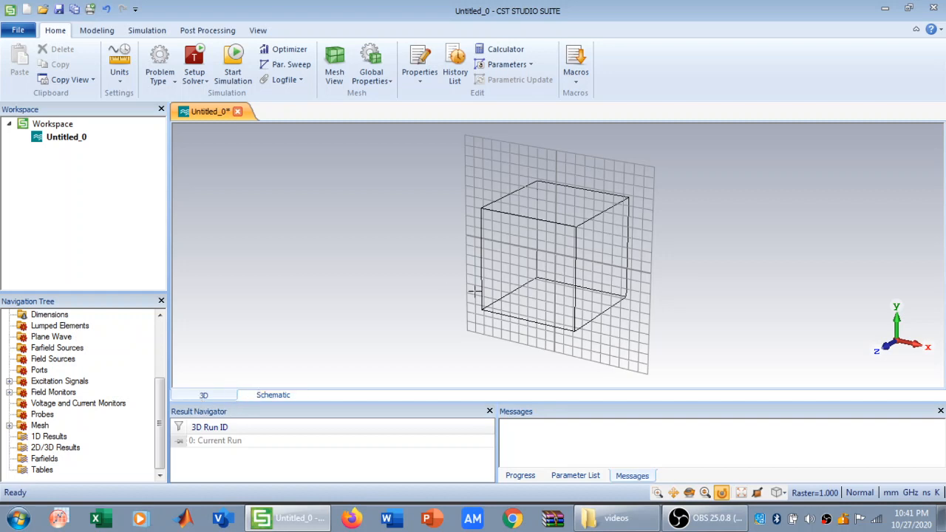
pyautogui.click(279, 396)
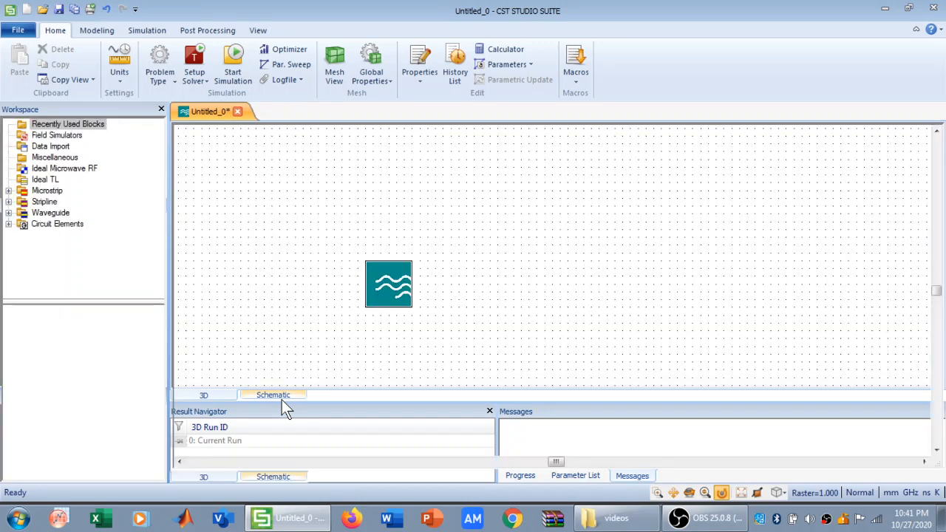
pyautogui.click(213, 475)
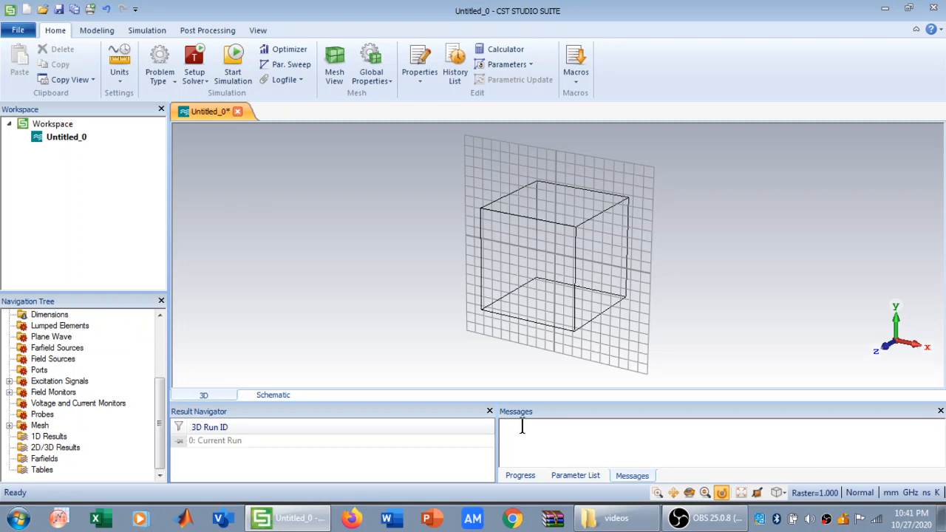
pyautogui.click(522, 477)
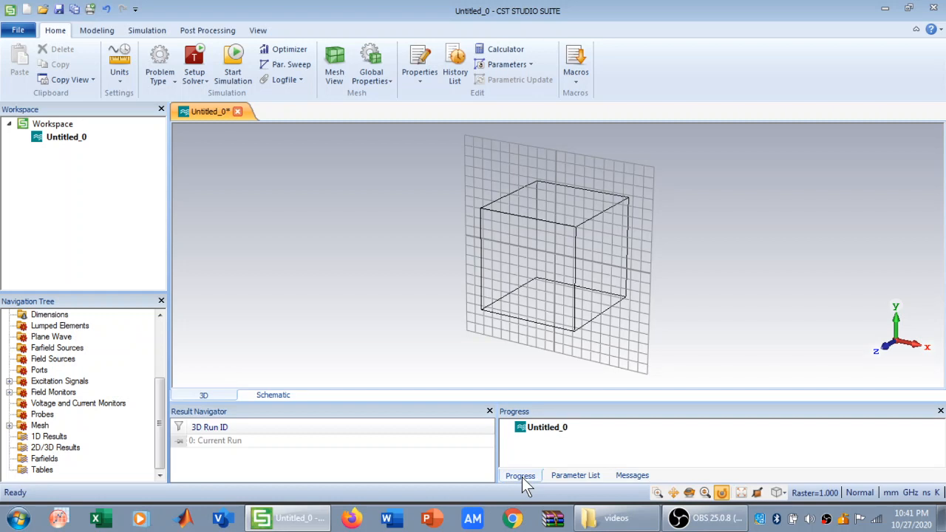
pyautogui.click(556, 478)
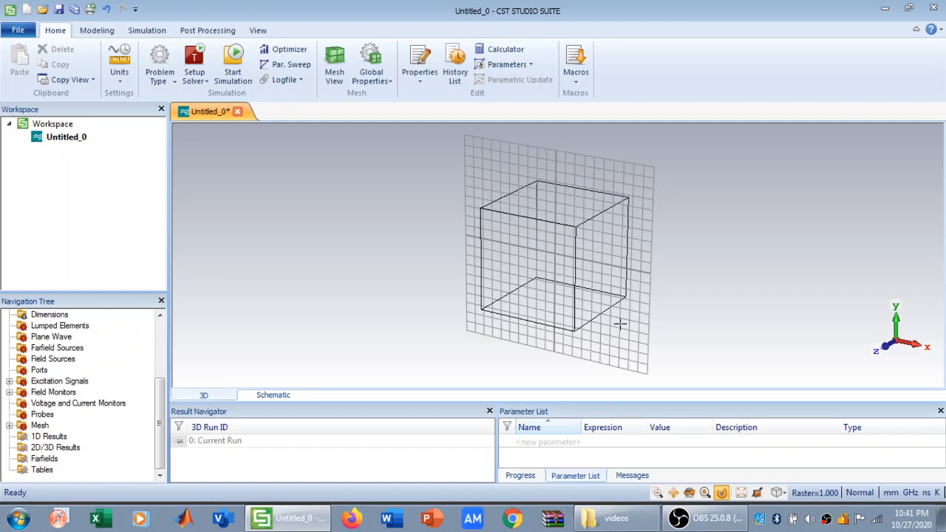
pyautogui.click(621, 479)
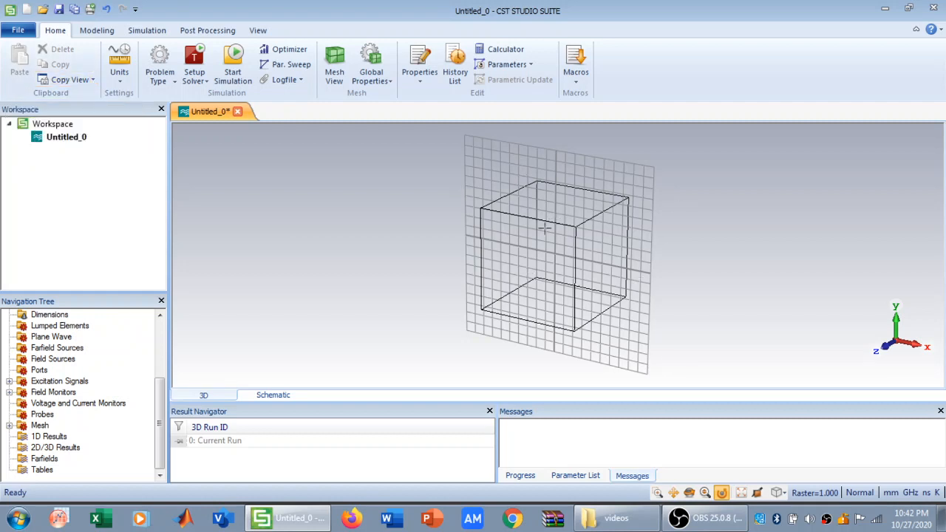
# - Look over the available units, problem types and solvers for the simulation without changing the current choices
pyautogui.click(125, 77)
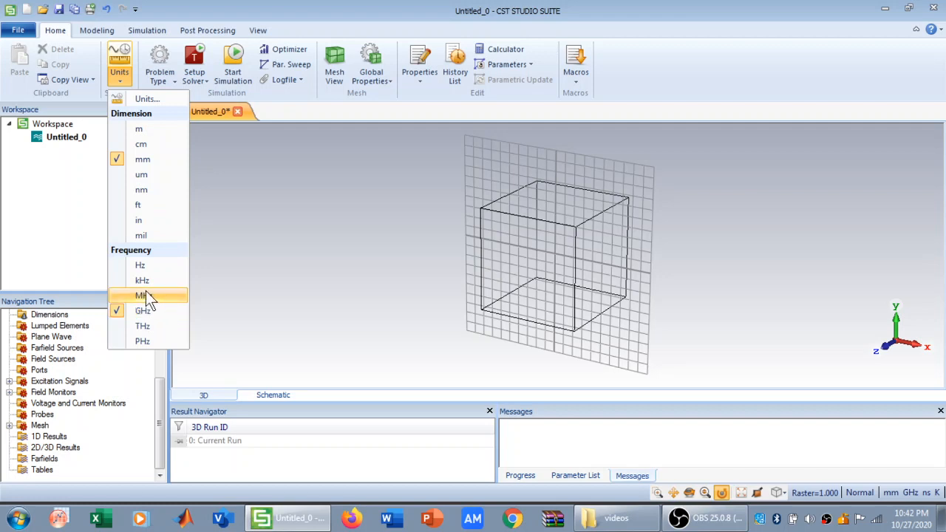
pyautogui.click(241, 265)
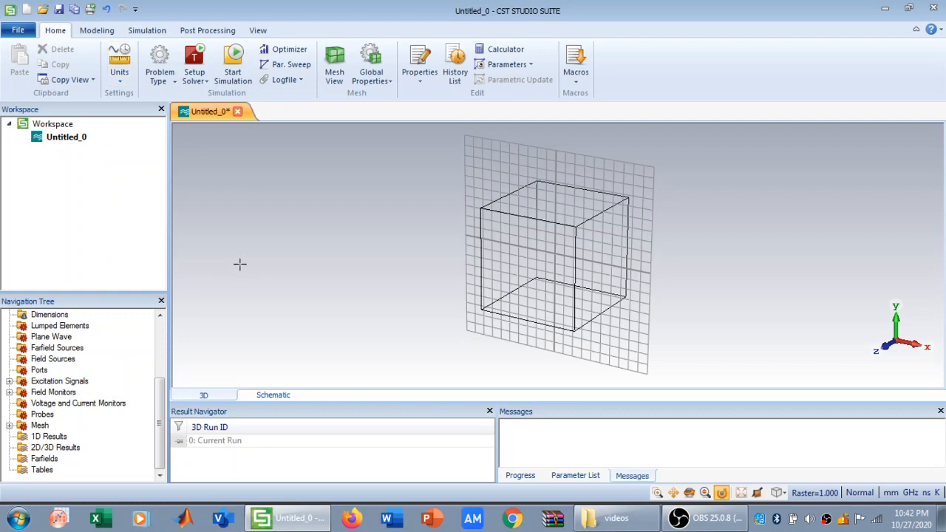
pyautogui.click(169, 79)
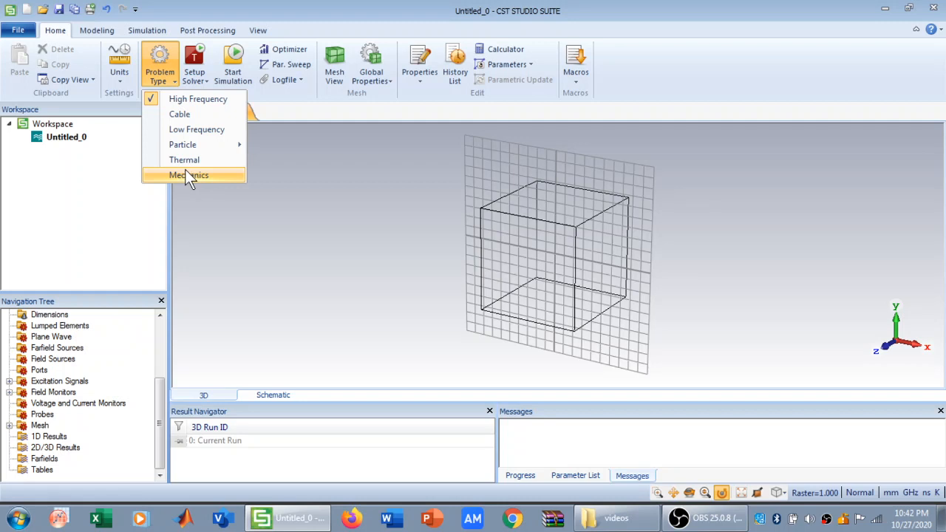
pyautogui.click(298, 157)
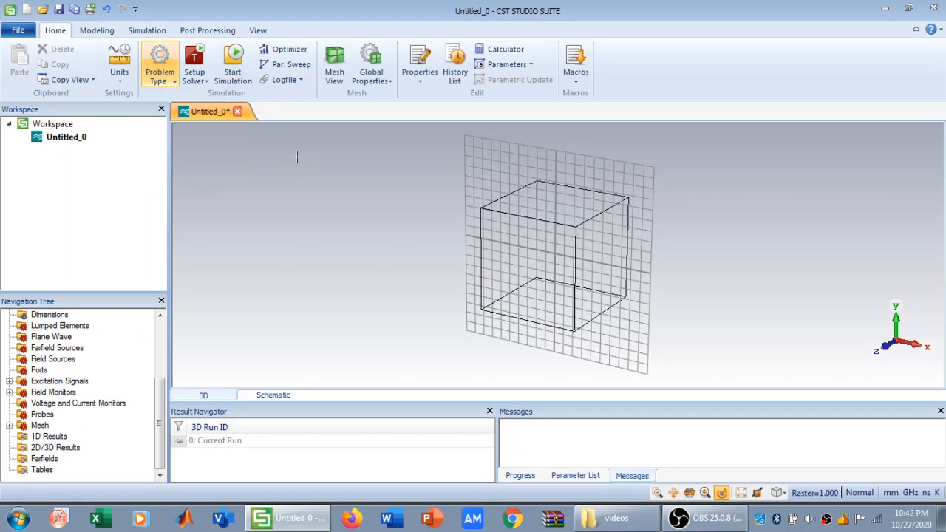
pyautogui.click(163, 81)
pyautogui.click(163, 82)
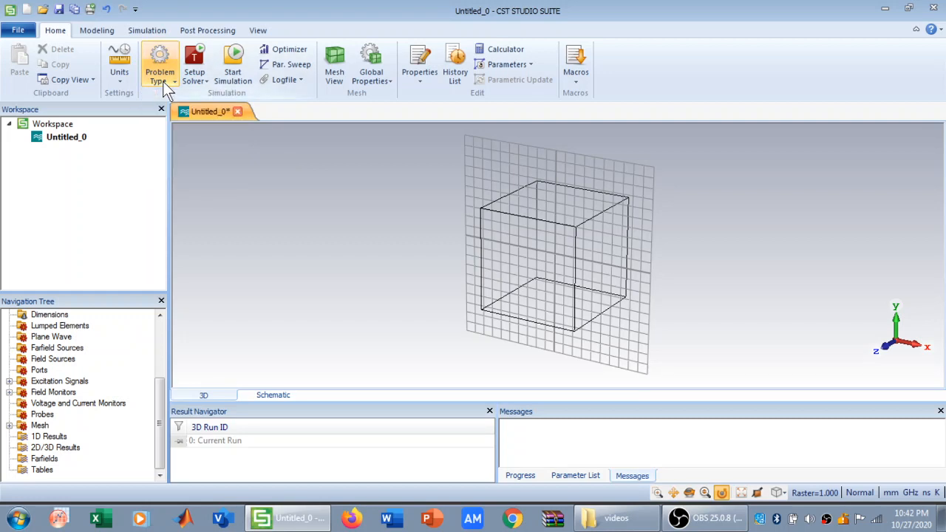
pyautogui.doubleClick(163, 81)
pyautogui.click(203, 81)
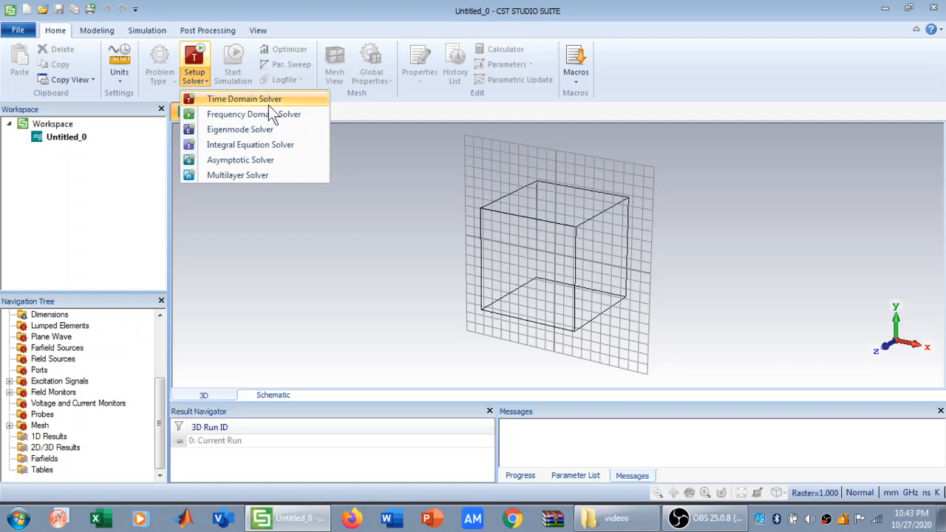
pyautogui.click(246, 235)
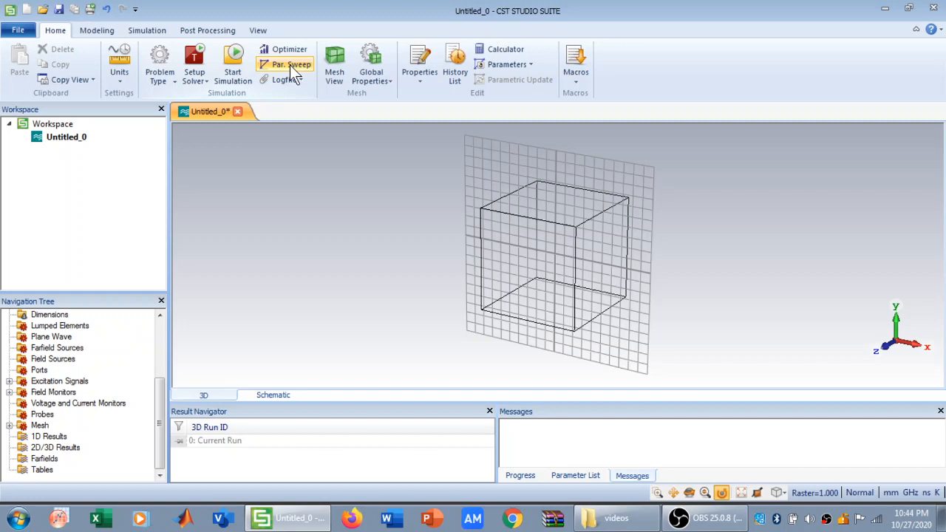
# - Show the mesh view of the model and look over the available global mesh types, keeping Hexahedral
pyautogui.click(331, 80)
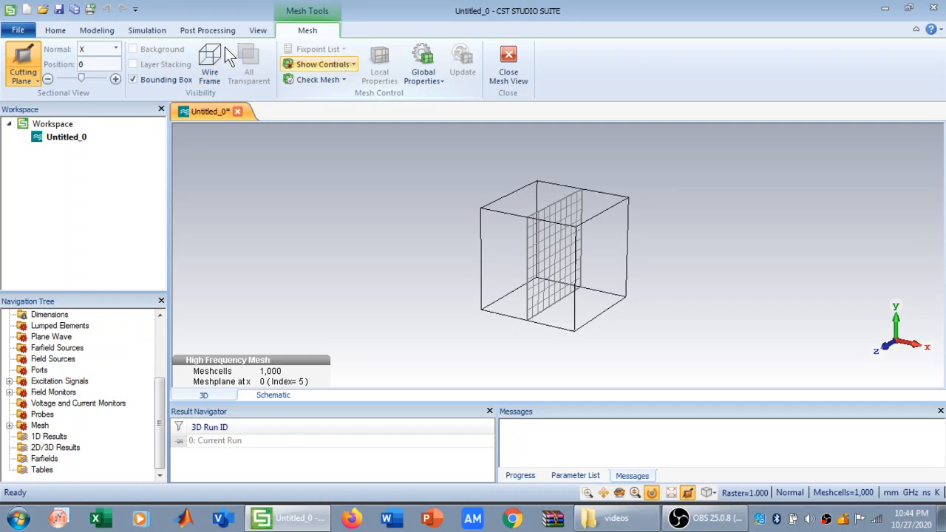
pyautogui.click(55, 33)
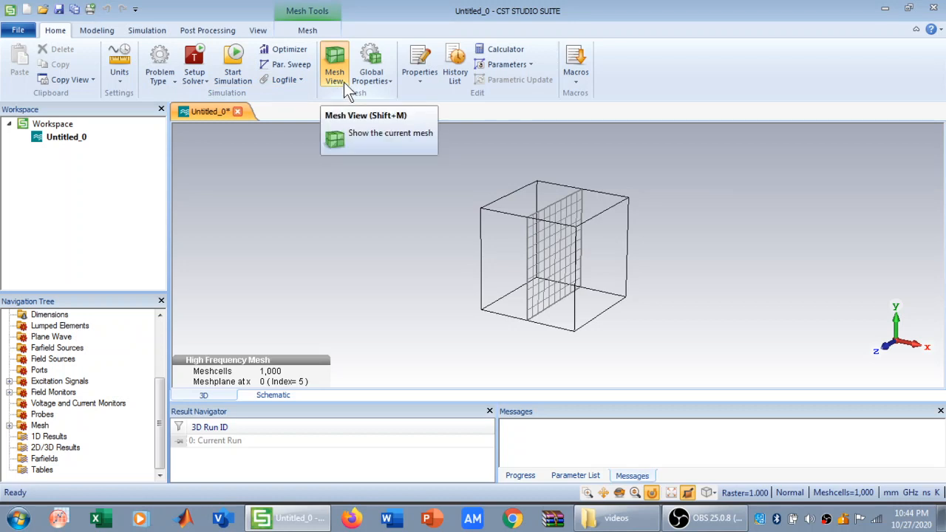
pyautogui.click(363, 80)
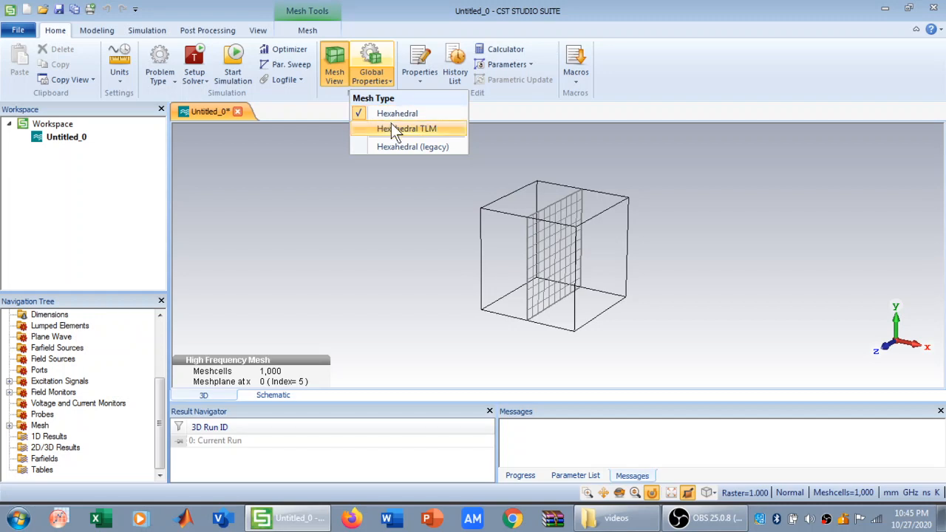
pyautogui.click(306, 141)
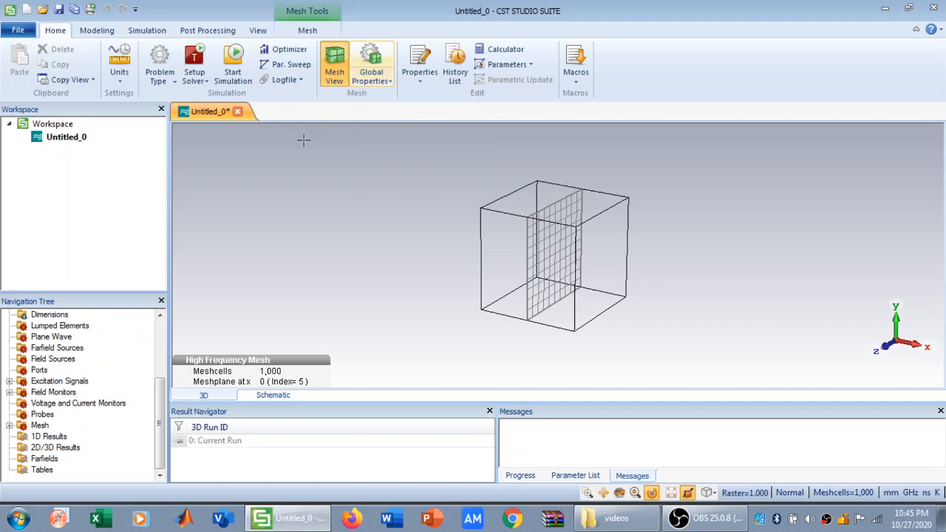
# - Examine the object property commands, the history list, the calculator and the parameter options without changing anything
pyautogui.click(416, 80)
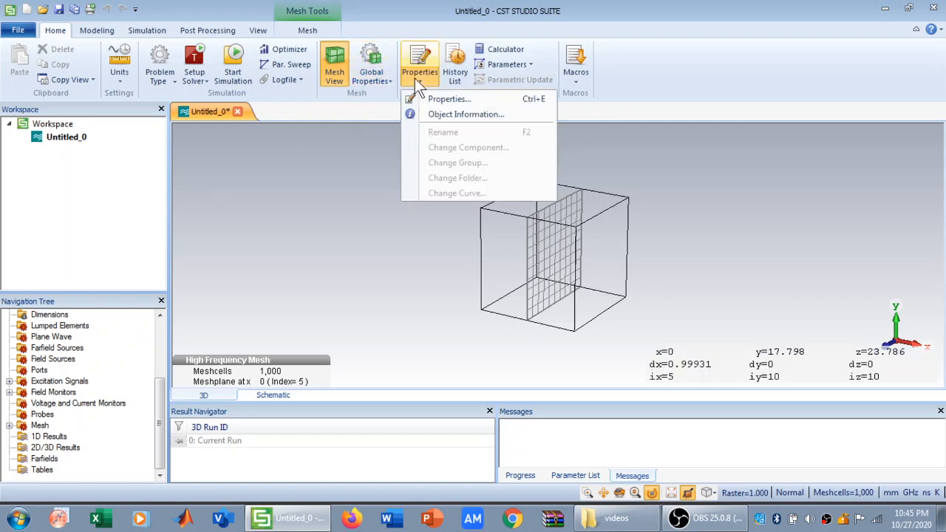
pyautogui.click(415, 78)
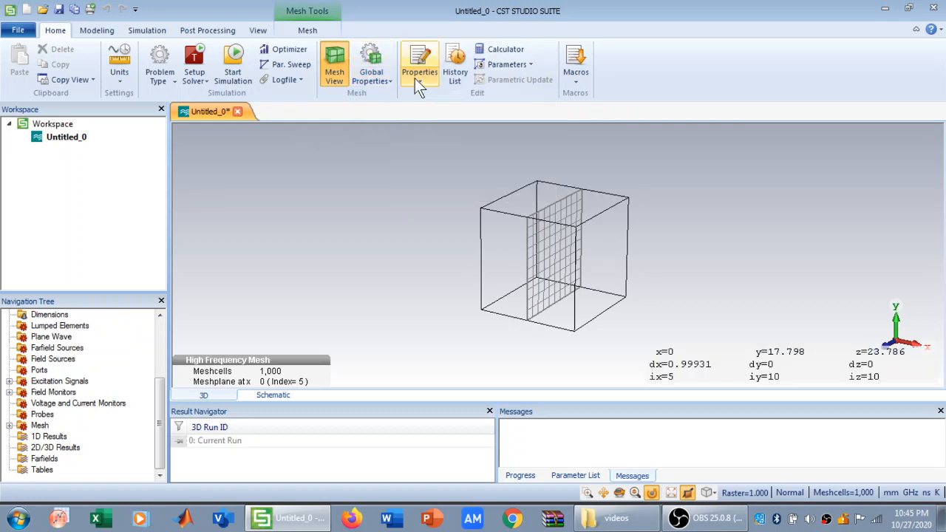
pyautogui.click(462, 81)
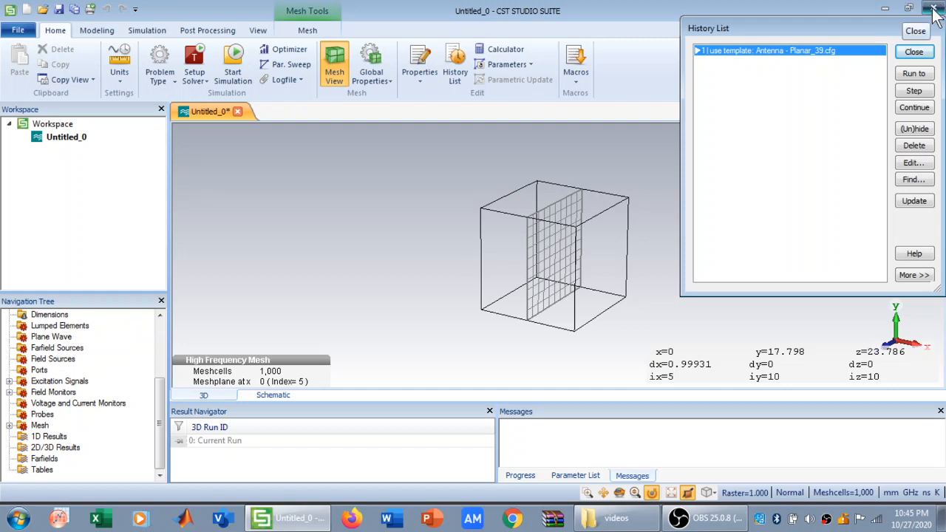
pyautogui.click(914, 51)
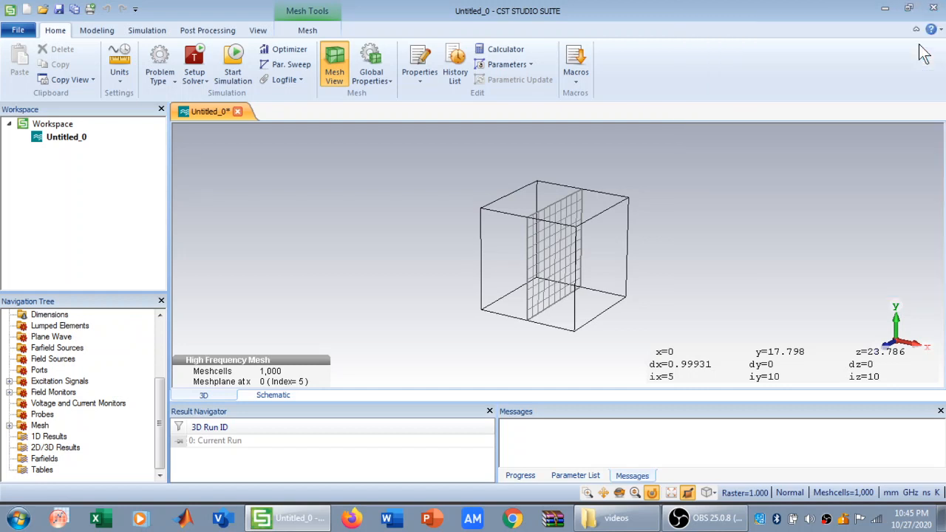
pyautogui.click(497, 49)
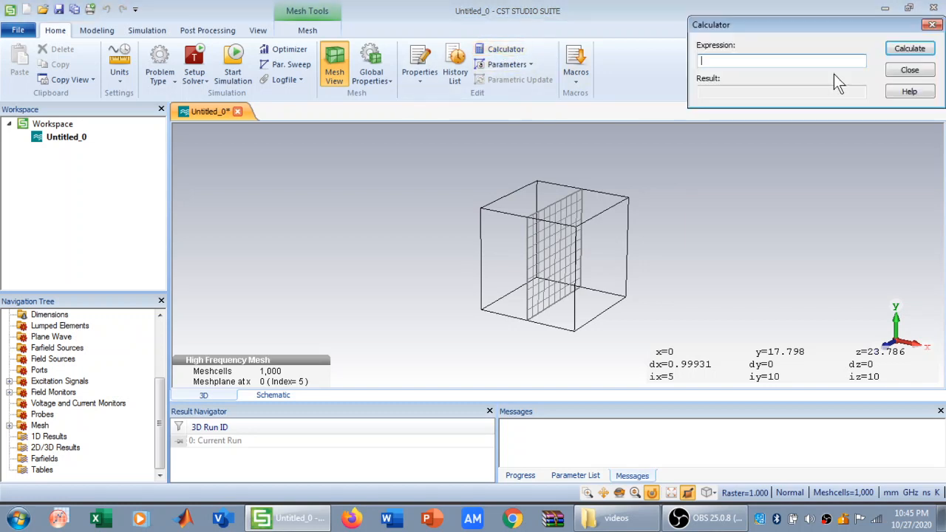
pyautogui.click(906, 68)
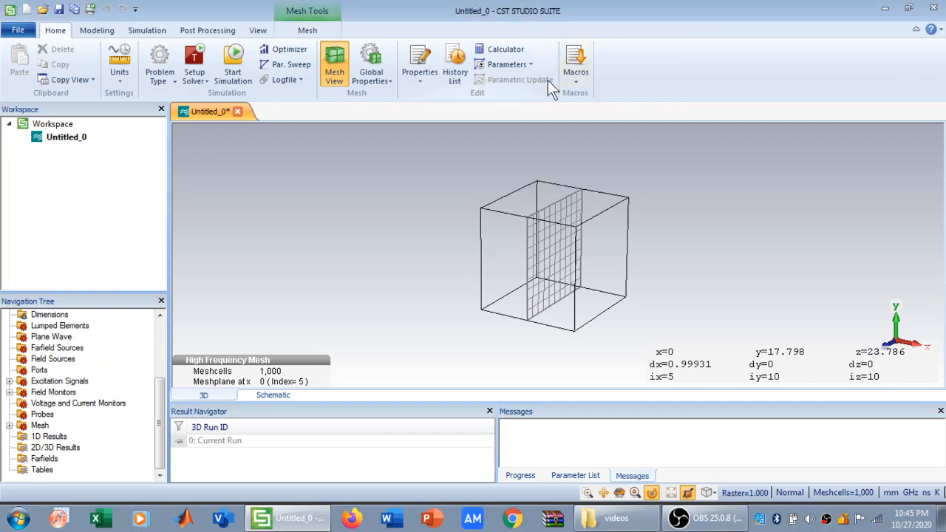
pyautogui.click(530, 66)
pyautogui.click(530, 65)
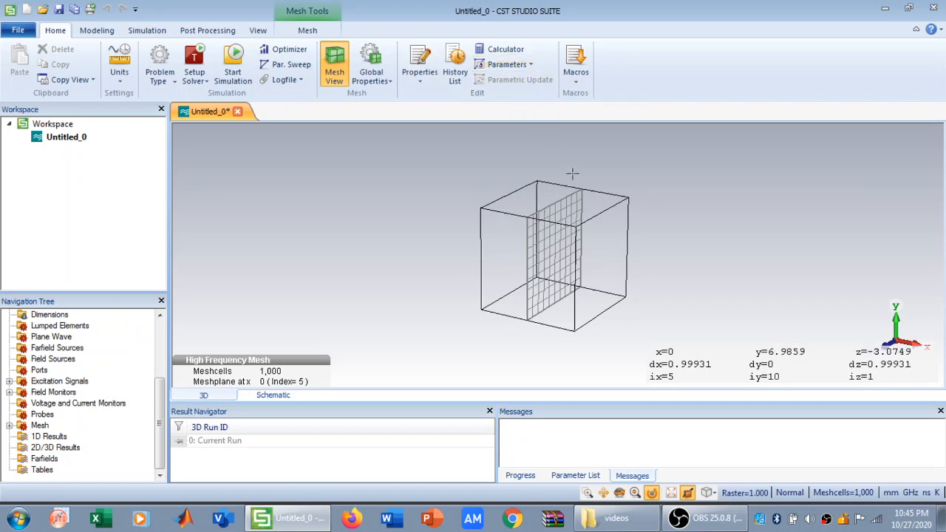
# - Look over the available macro categories, including the Calculate and Construct groups, without running a macro
pyautogui.click(576, 74)
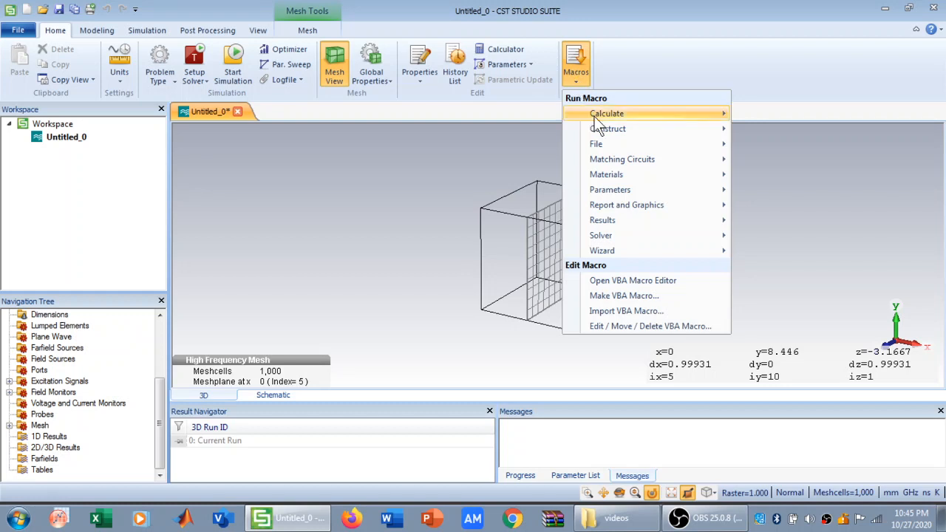
pyautogui.moveTo(595, 116)
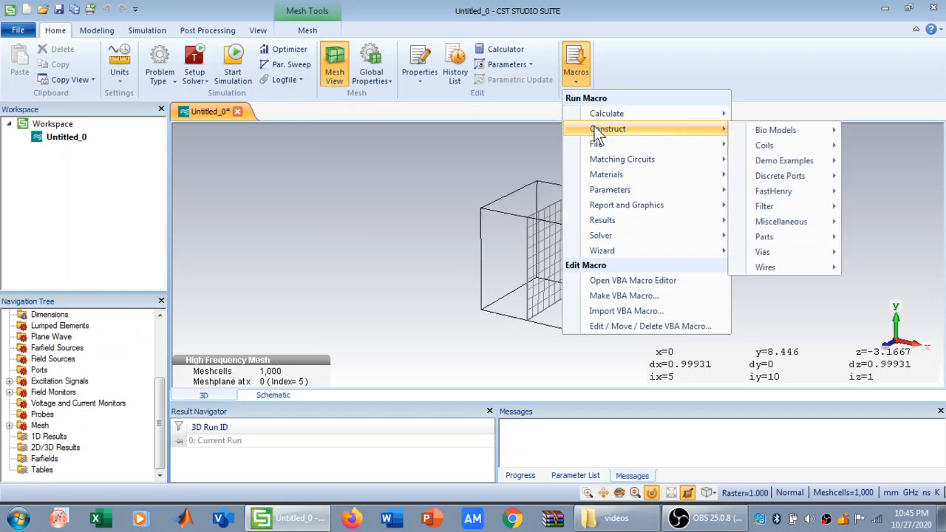
pyautogui.moveTo(602, 160)
pyautogui.click(444, 170)
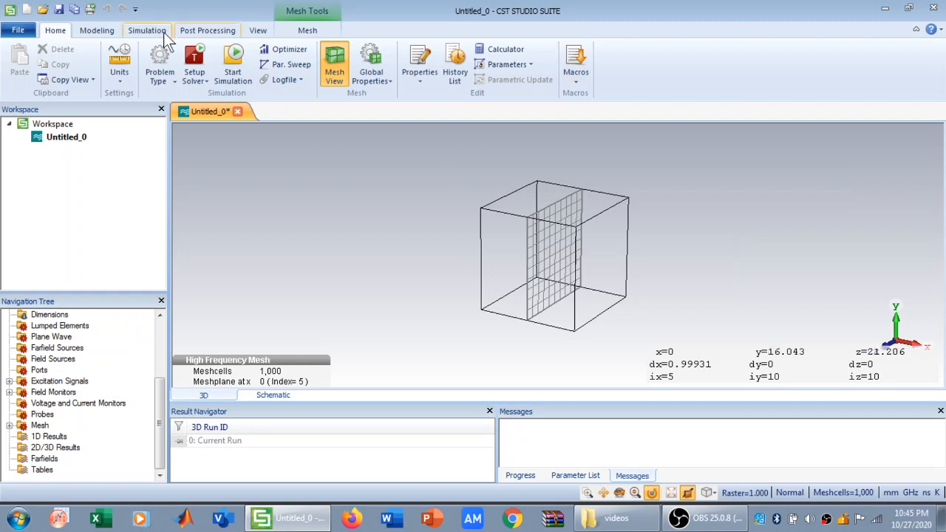
# - Return to the mesh tools and close the mesh view to restore the normal 3D view
pyautogui.click(306, 7)
pyautogui.click(56, 33)
pyautogui.click(278, 29)
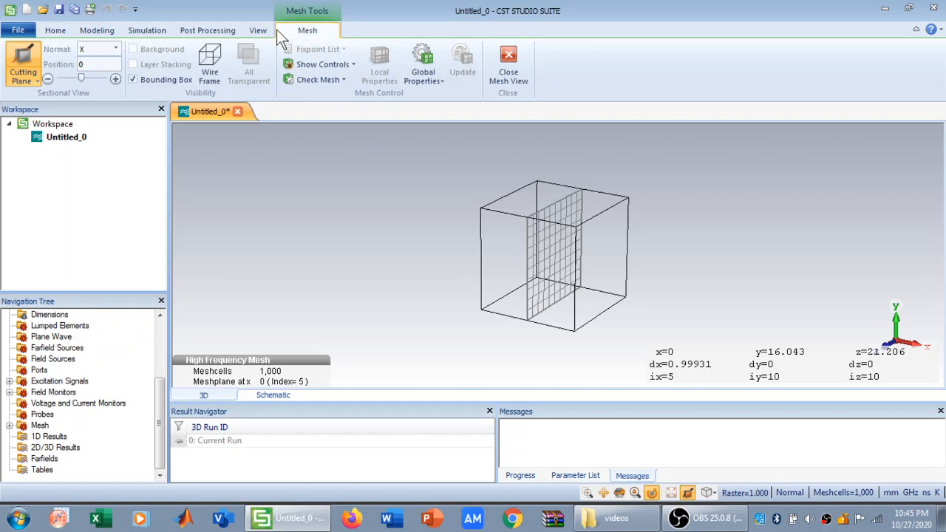
pyautogui.click(508, 56)
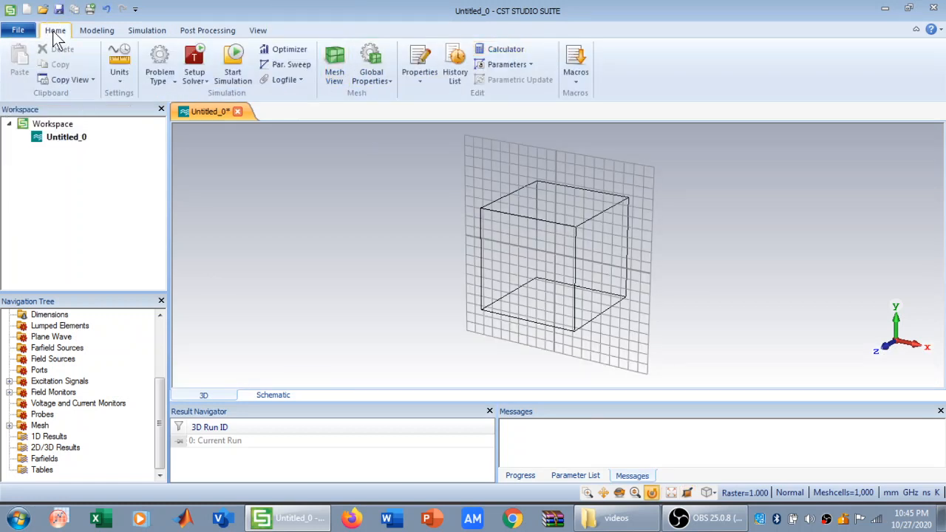
# - Examine the modeling tools' import and export formats and the background material and surrounding space settings, leaving them as they are
pyautogui.click(93, 31)
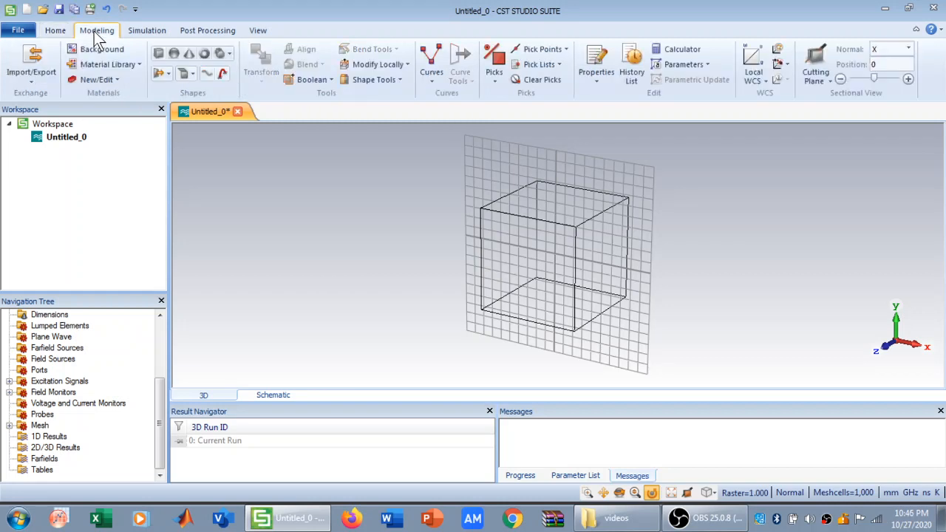
pyautogui.click(33, 77)
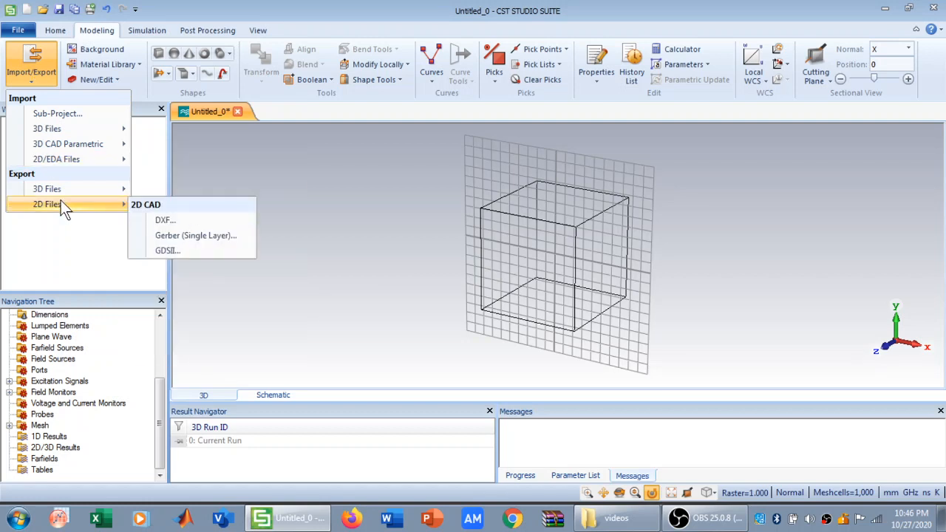
pyautogui.click(188, 152)
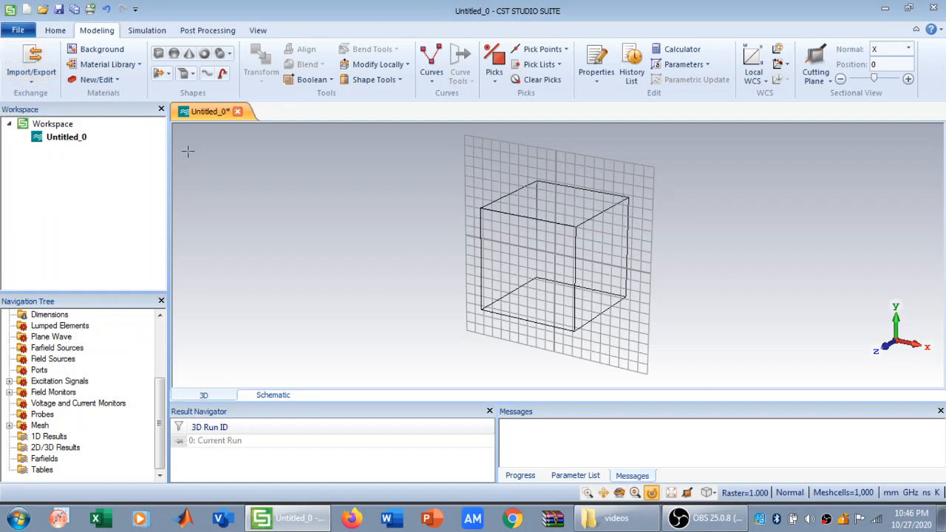
pyautogui.click(107, 54)
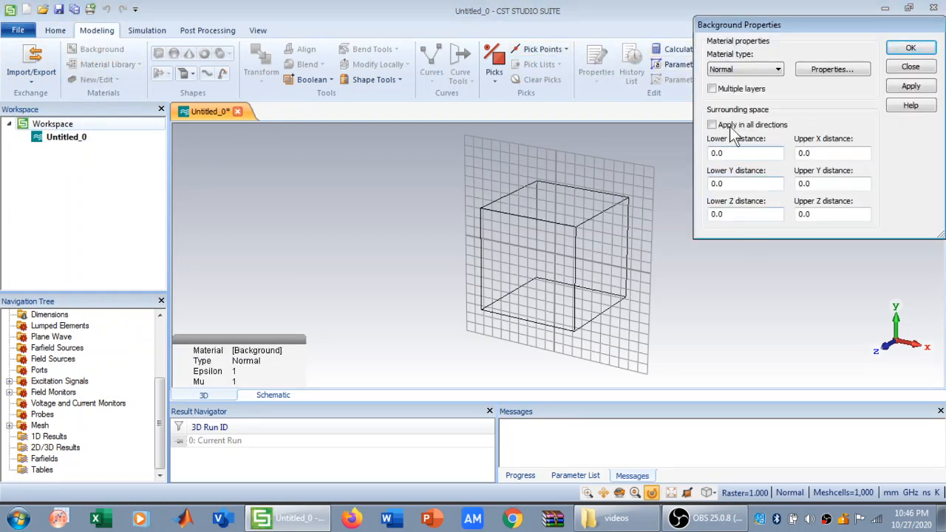
pyautogui.click(910, 67)
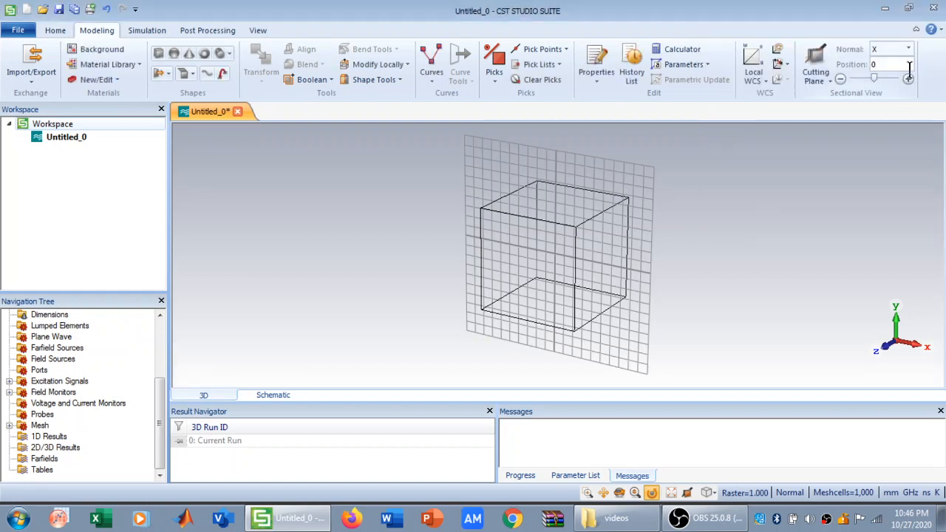
# - Filter the material library by fr-4, select FR-4 (lossy) to view its properties, and close the library without loading it
pyautogui.click(133, 65)
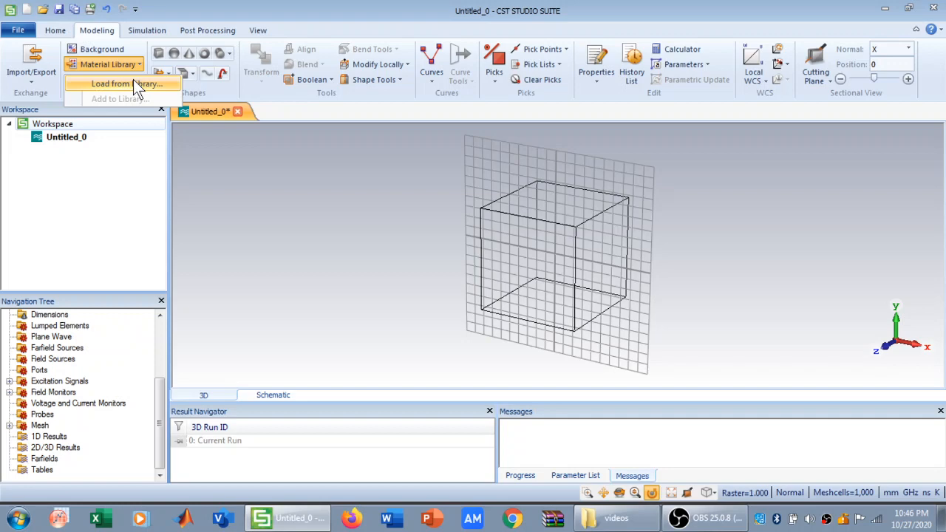
pyautogui.click(133, 82)
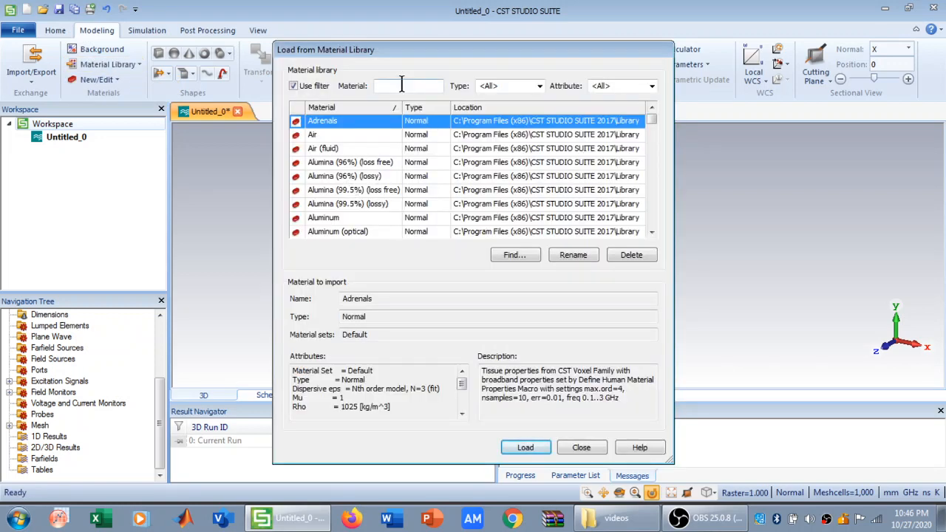
pyautogui.click(402, 85)
pyautogui.write('fr')
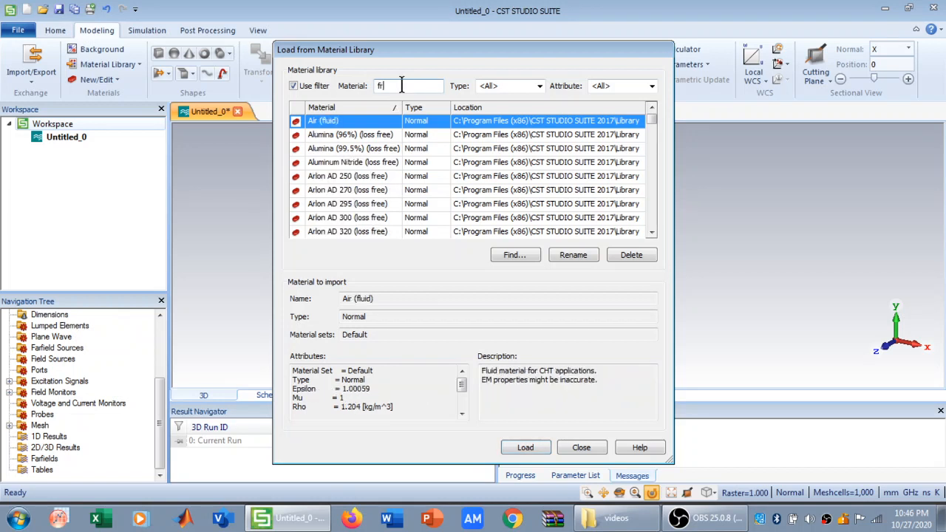
pyautogui.write('4')
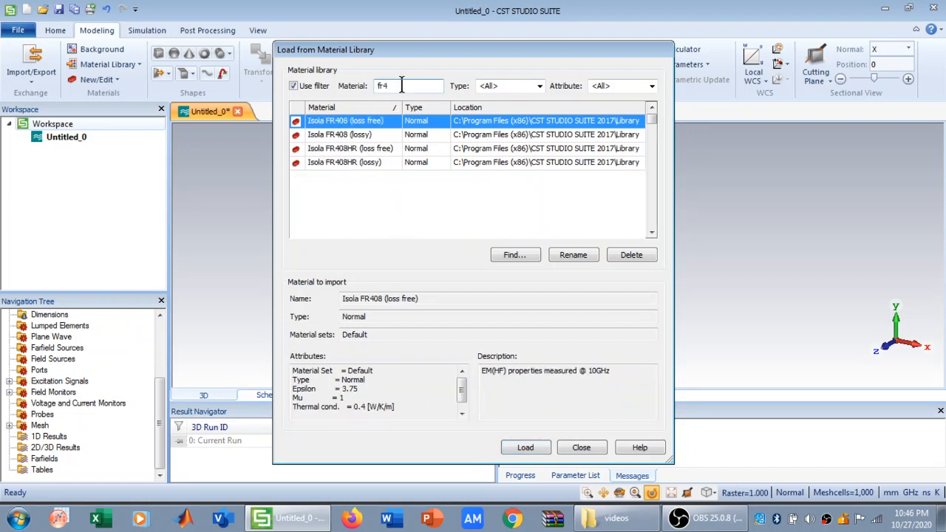
pyautogui.press('BackSpace')
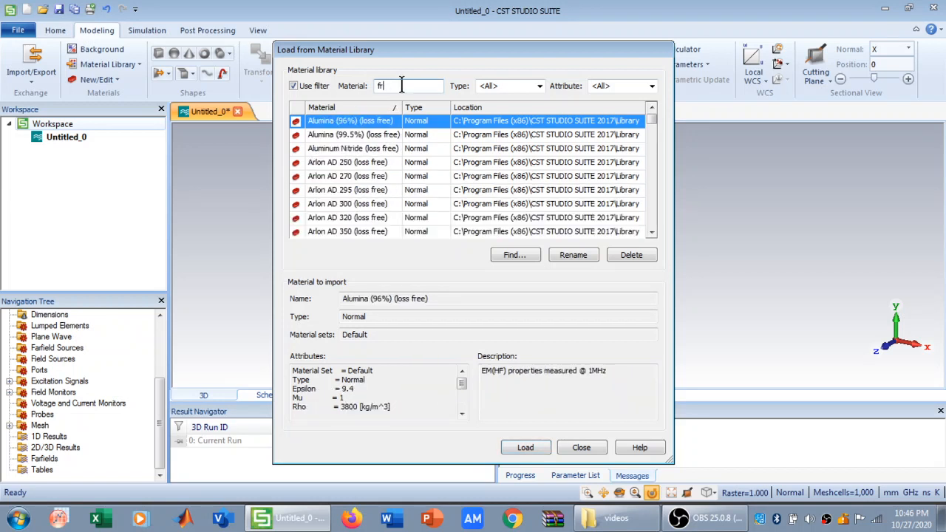
pyautogui.write('-4')
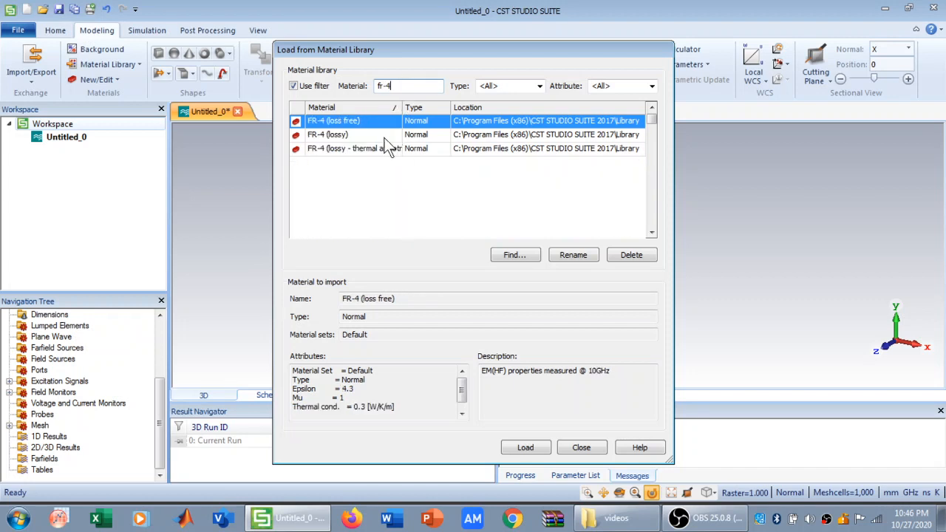
pyautogui.click(384, 136)
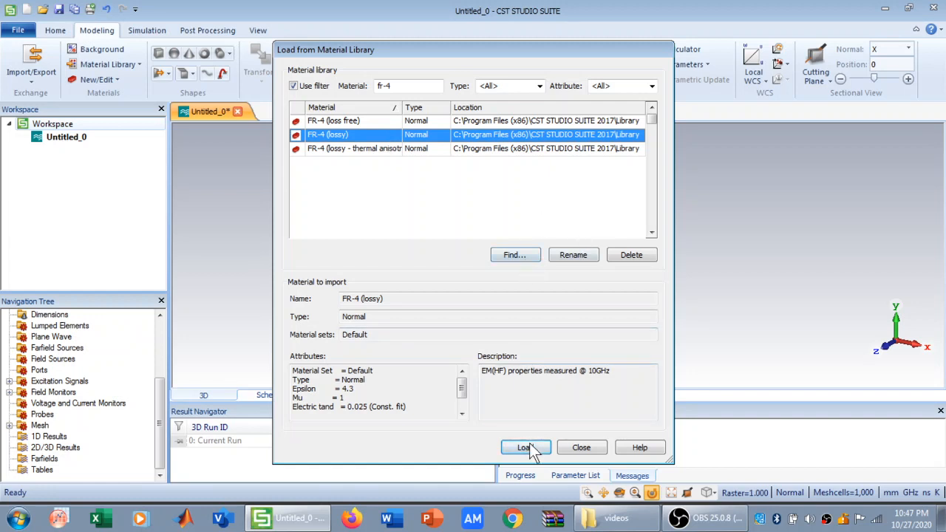
pyautogui.click(592, 446)
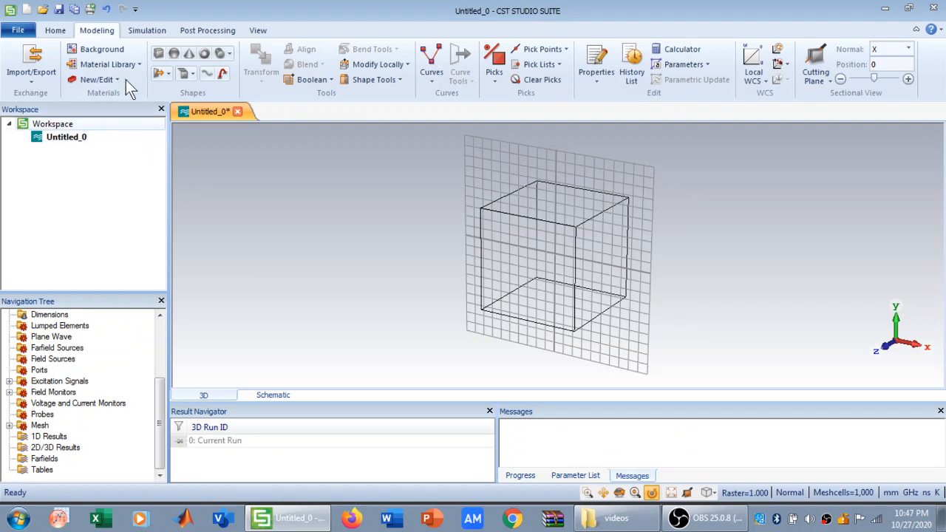
# - Look over the commands for new materials, Boolean operations and 2D and 3D curves without starting any of them
pyautogui.click(115, 81)
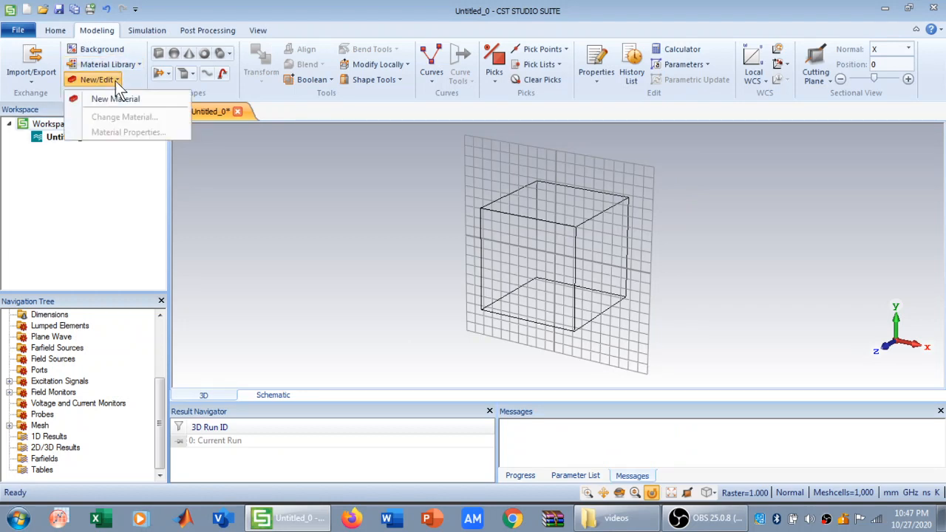
pyautogui.click(285, 195)
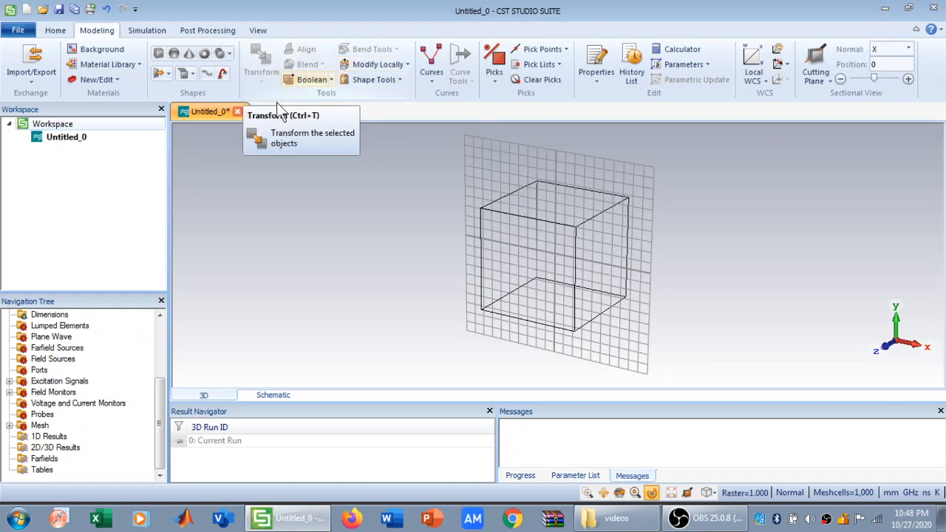
pyautogui.click(332, 79)
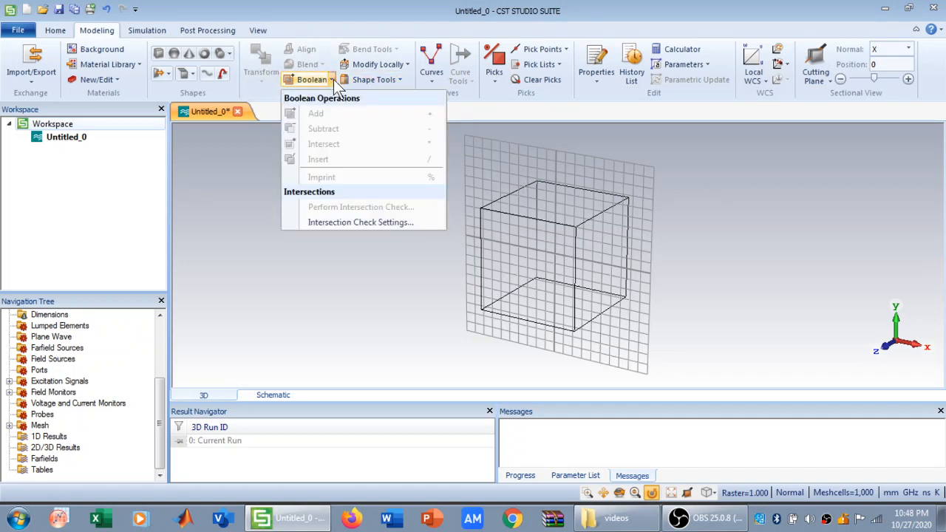
pyautogui.click(333, 79)
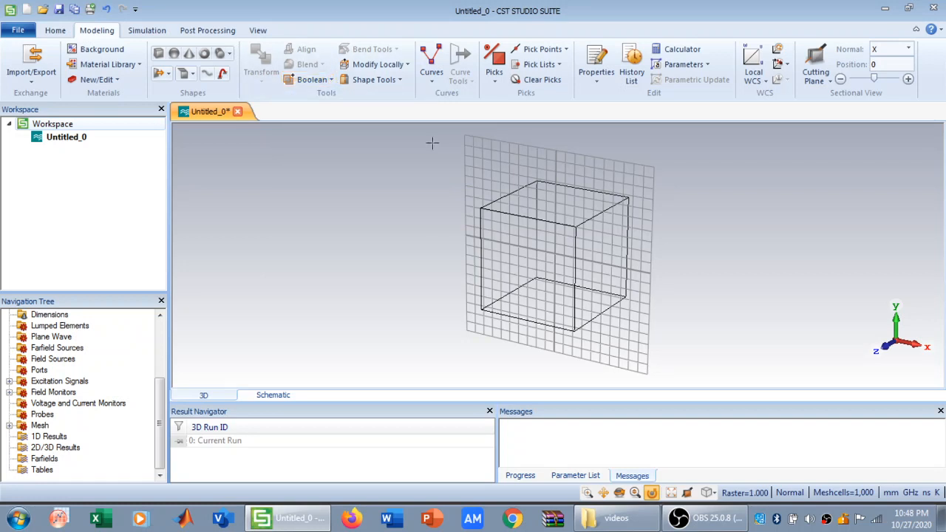
pyautogui.click(435, 83)
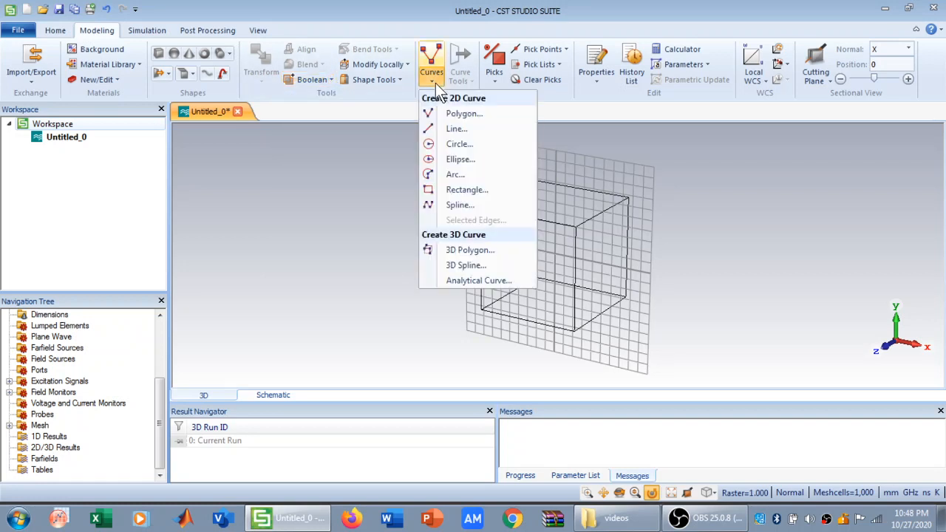
pyautogui.click(436, 87)
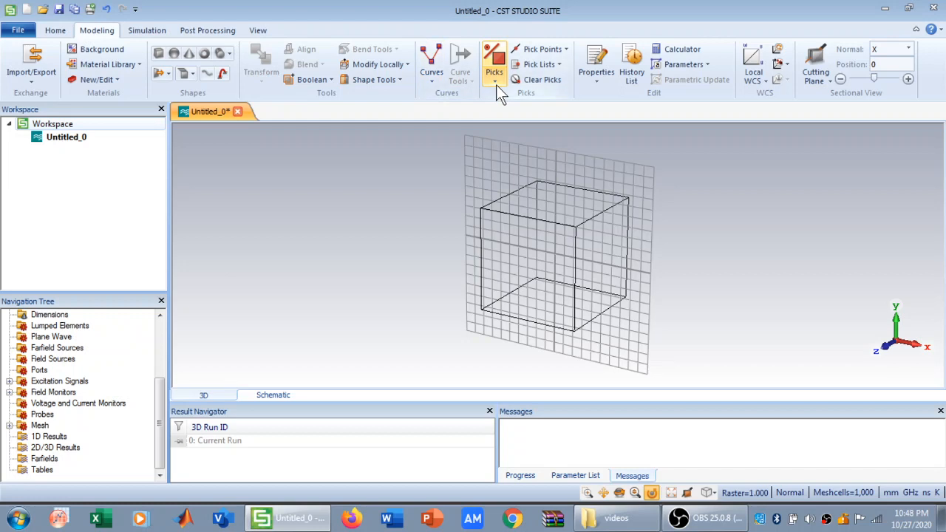
# - Look over the commands for picking faces, edges and points and for object properties without starting any of them
pyautogui.click(497, 83)
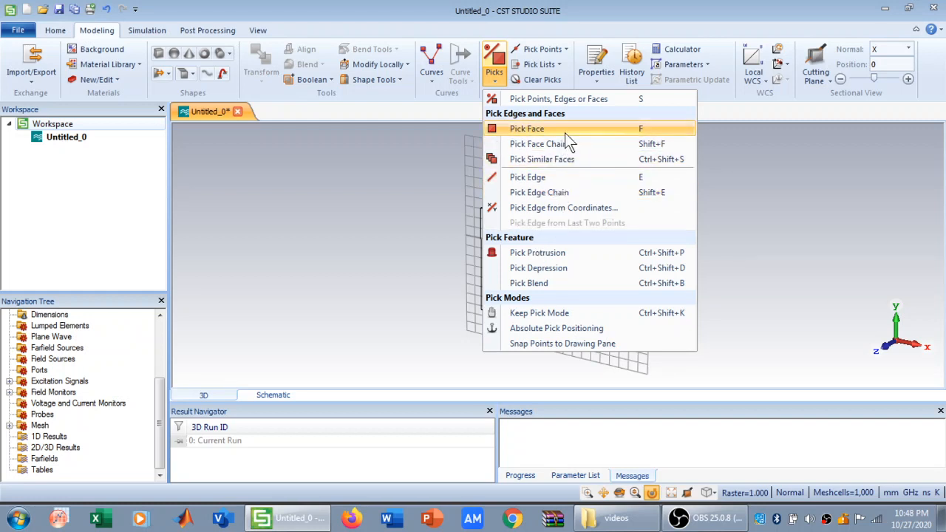
pyautogui.click(439, 139)
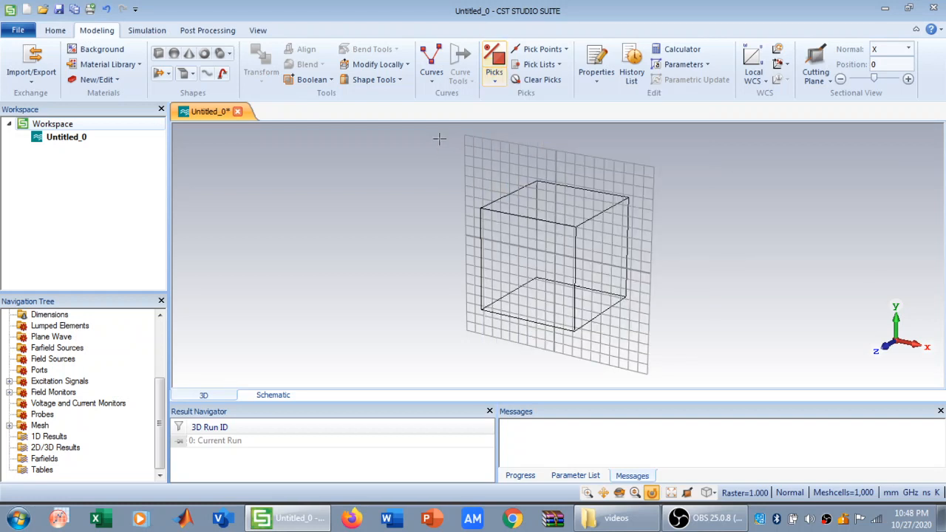
pyautogui.click(562, 52)
pyautogui.click(563, 51)
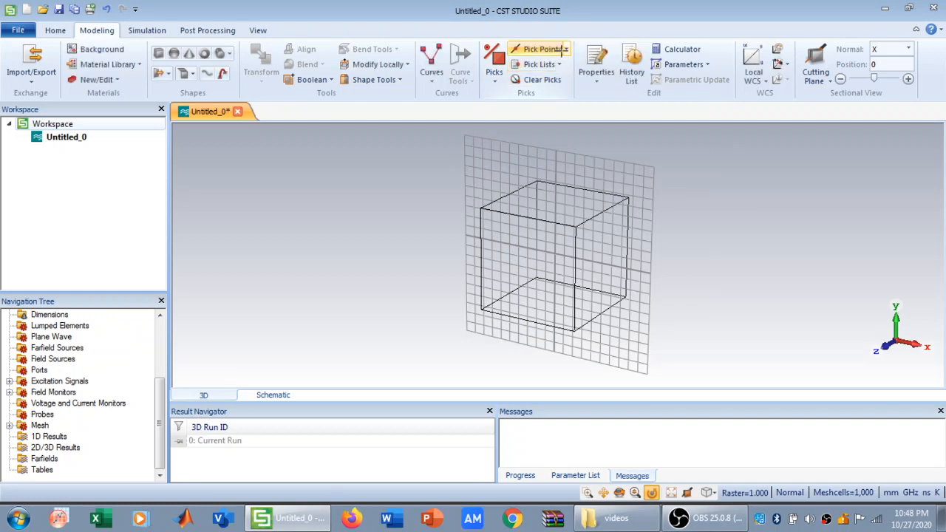
pyautogui.click(567, 49)
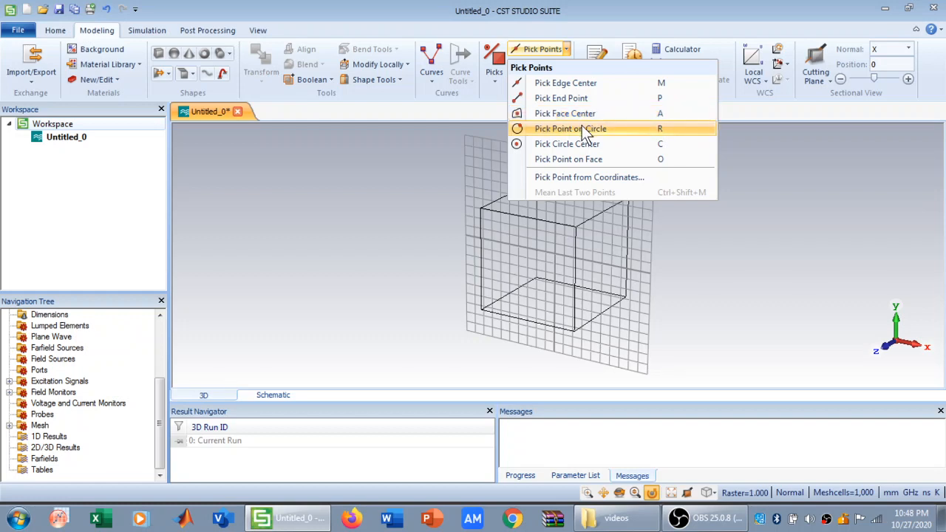
pyautogui.click(787, 185)
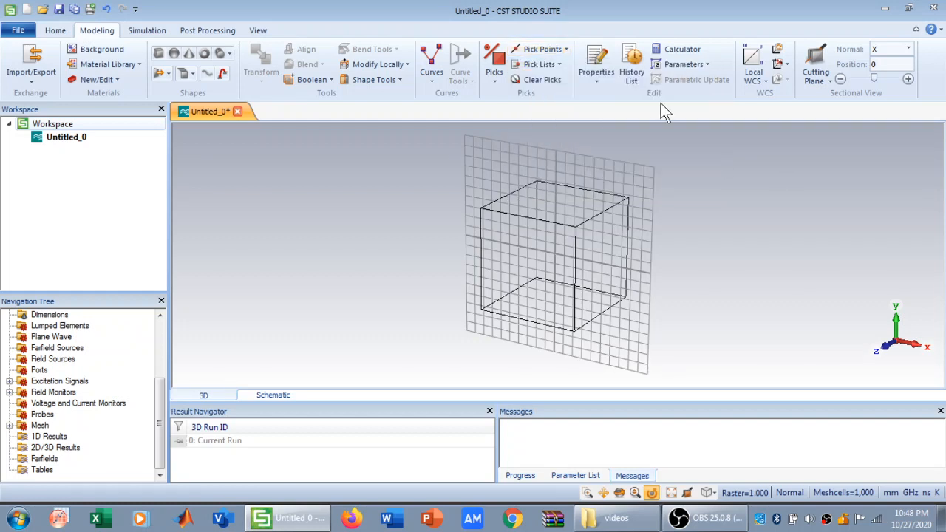
pyautogui.click(599, 87)
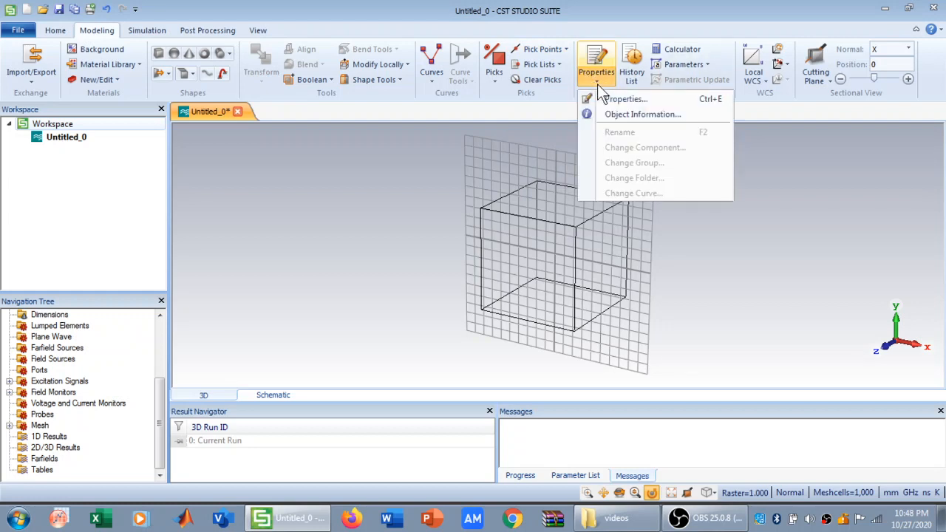
pyautogui.click(597, 84)
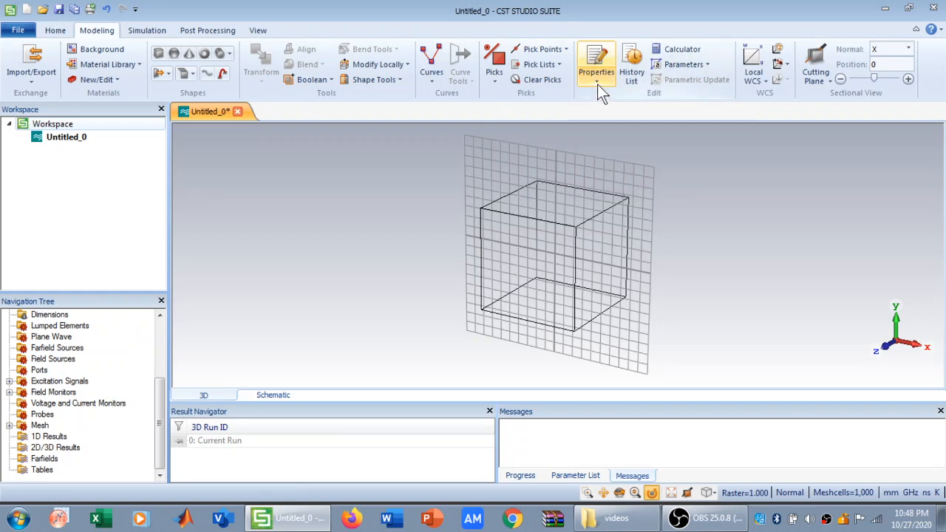
# - Review the local coordinate system options and activate the local WCS
pyautogui.click(755, 77)
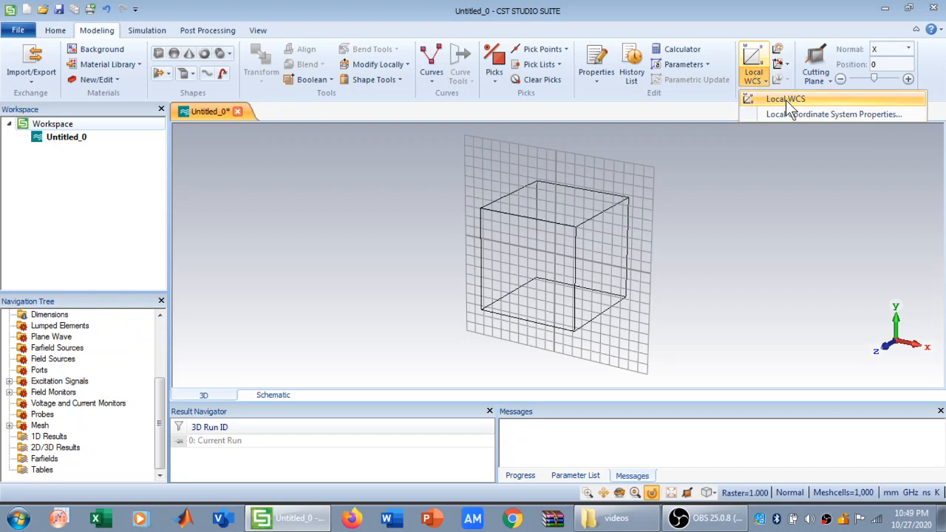
pyautogui.click(768, 259)
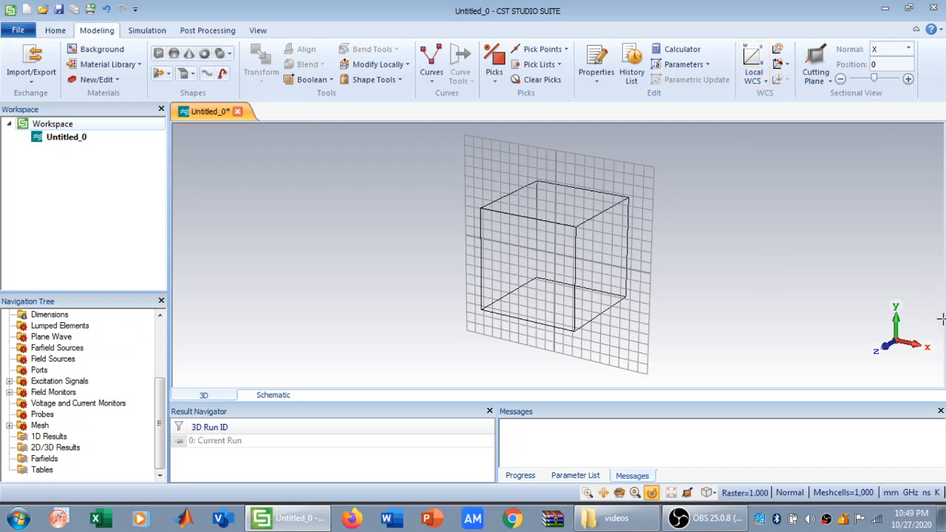
pyautogui.click(750, 76)
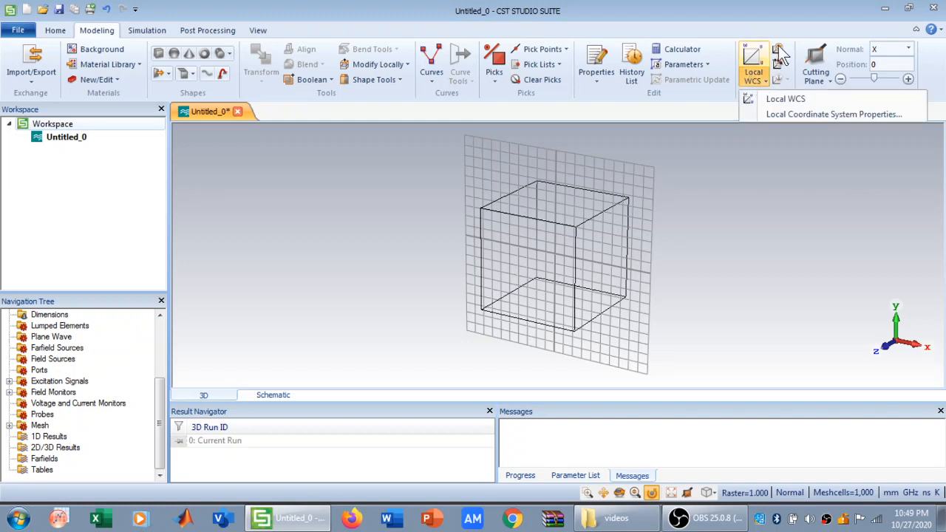
pyautogui.click(758, 75)
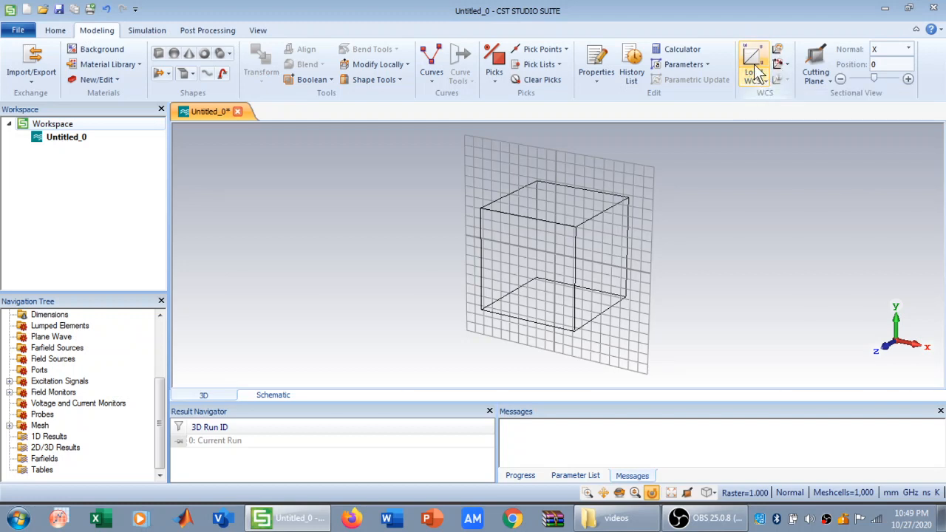
pyautogui.click(755, 65)
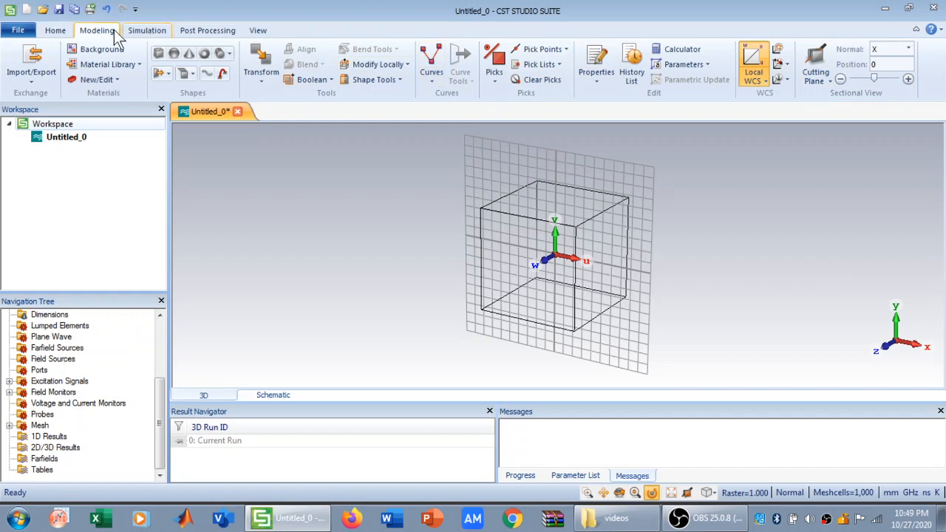
# - Review the minimum and maximum frequency in the simulation's frequency range settings and close them without changes
pyautogui.click(147, 31)
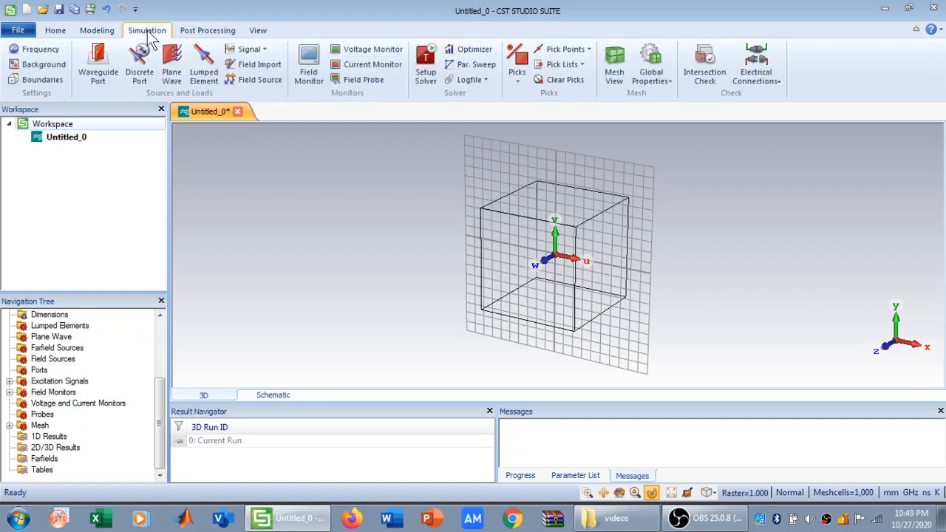
pyautogui.click(37, 50)
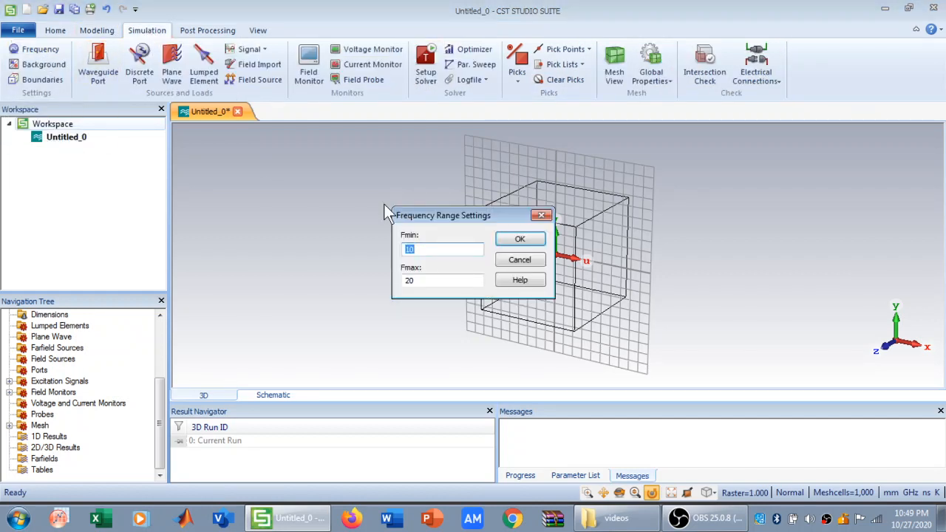
pyautogui.click(416, 280)
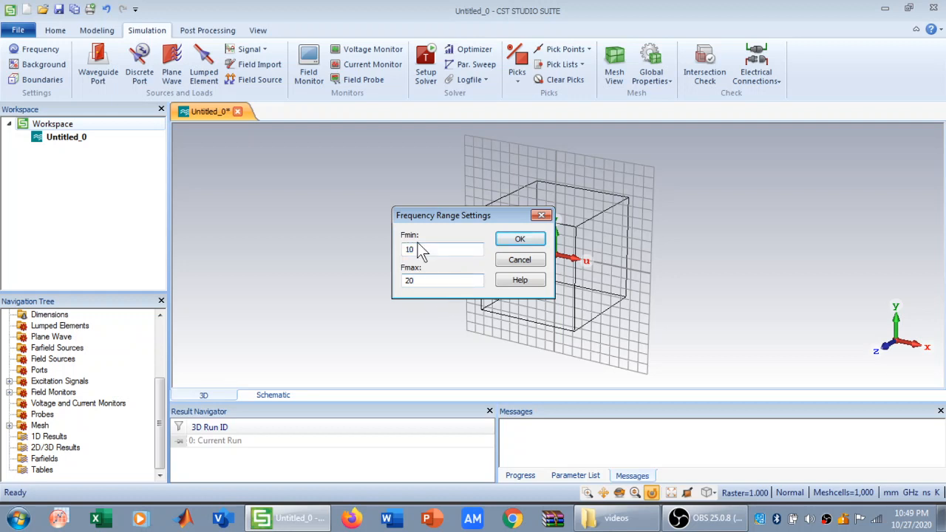
pyautogui.click(416, 249)
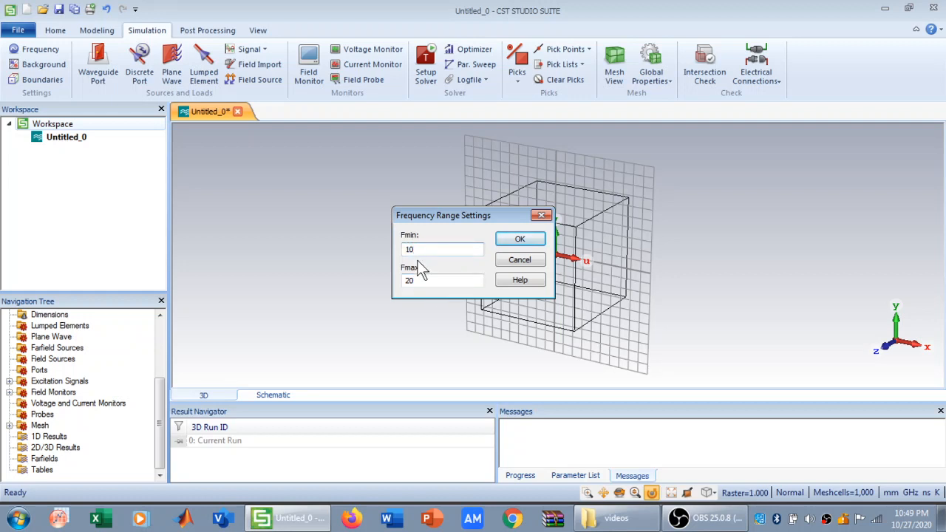
pyautogui.click(418, 281)
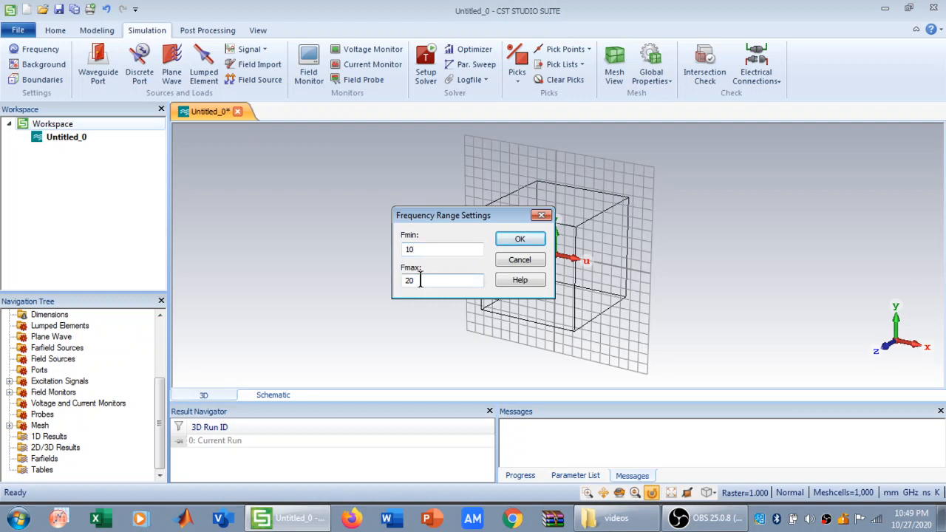
pyautogui.click(536, 216)
# - Review the simulation's background properties and the boundary conditions on all six sides, closing both without changes
pyautogui.click(46, 65)
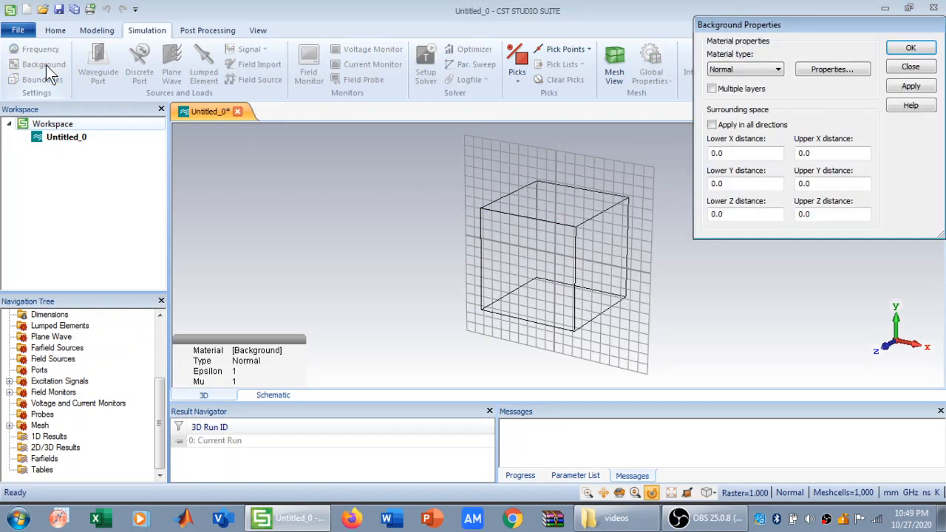
pyautogui.click(910, 68)
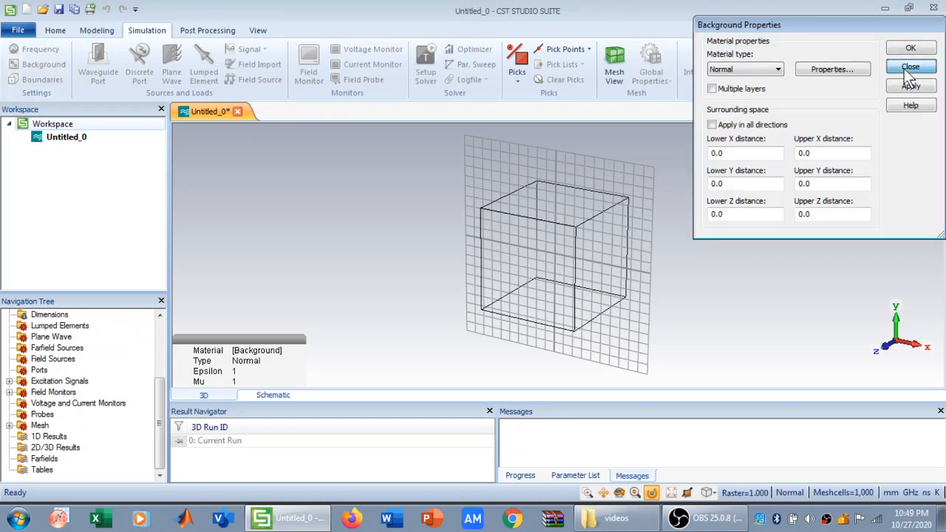
pyautogui.click(40, 82)
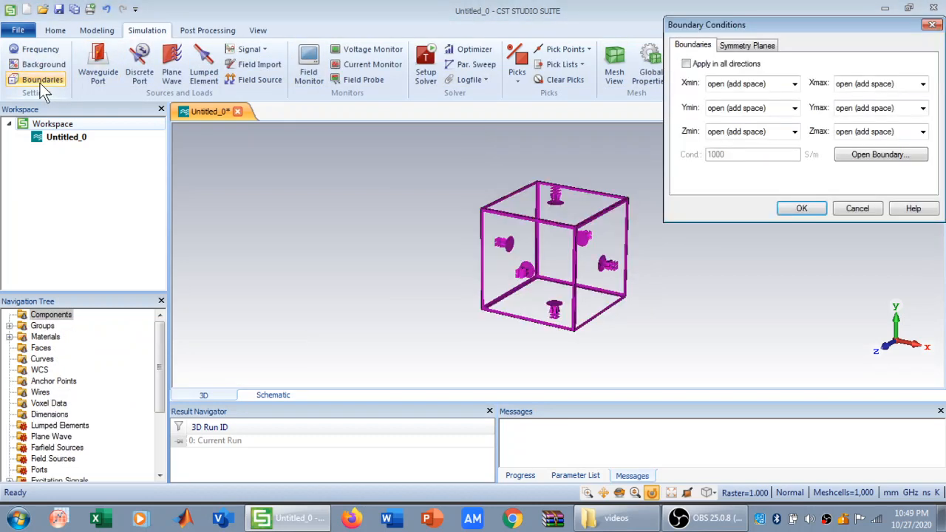
pyautogui.moveTo(822, 19); pyautogui.dragTo(800, 56)
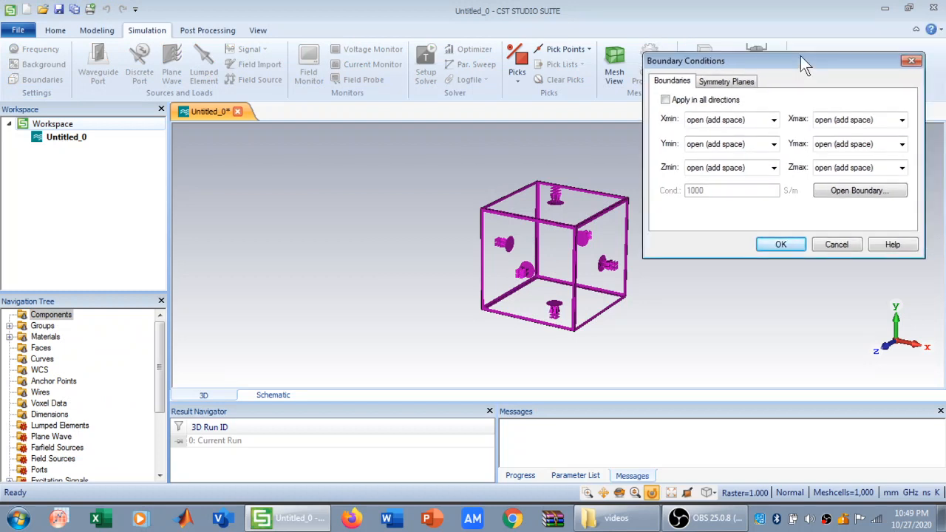
pyautogui.click(833, 249)
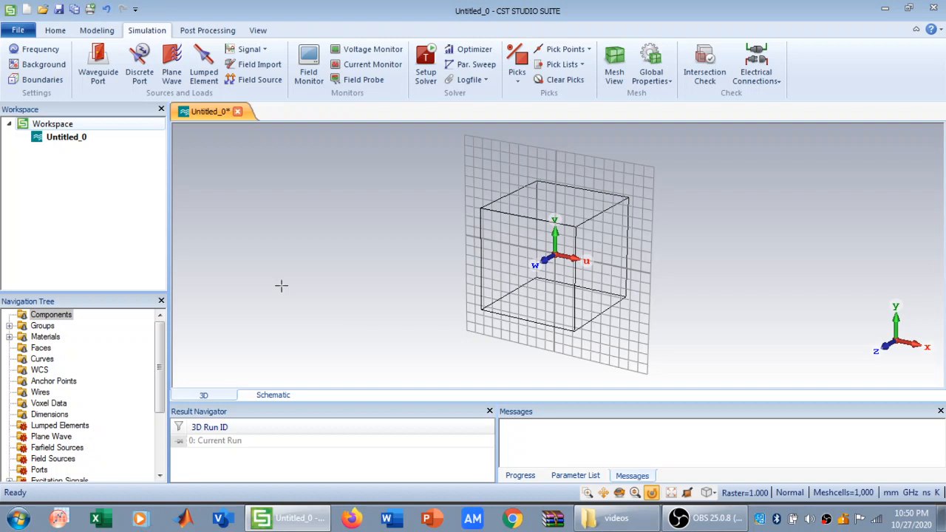
# - Examine the field monitor types and settings without creating a monitor, and look over the post-processing tools
pyautogui.click(311, 83)
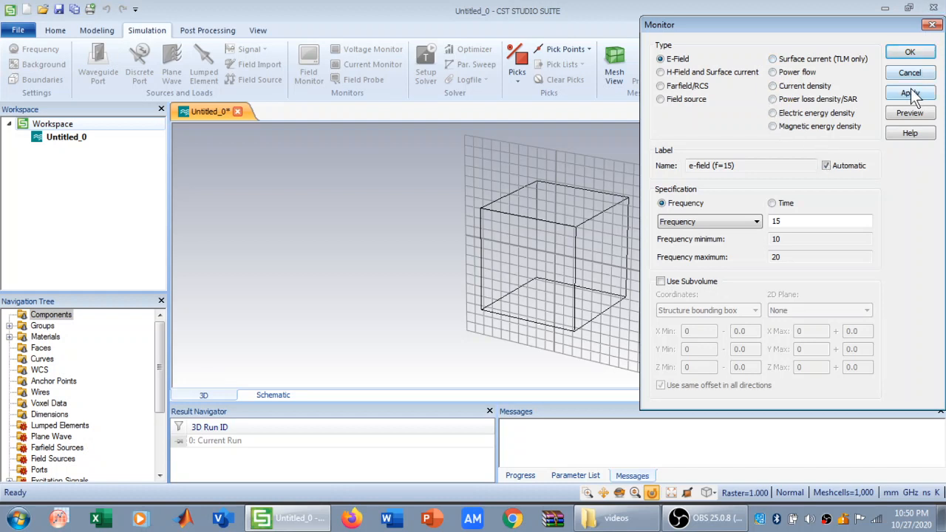
pyautogui.click(933, 26)
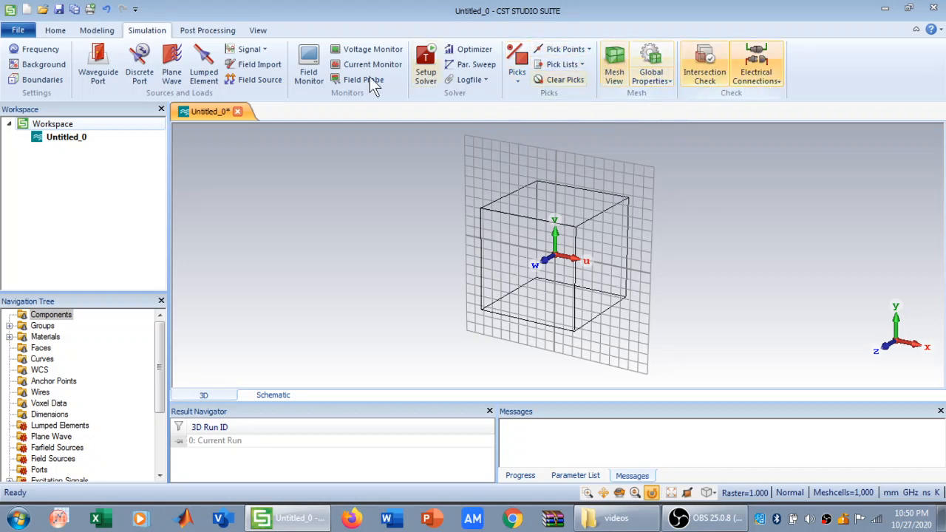
pyautogui.click(192, 32)
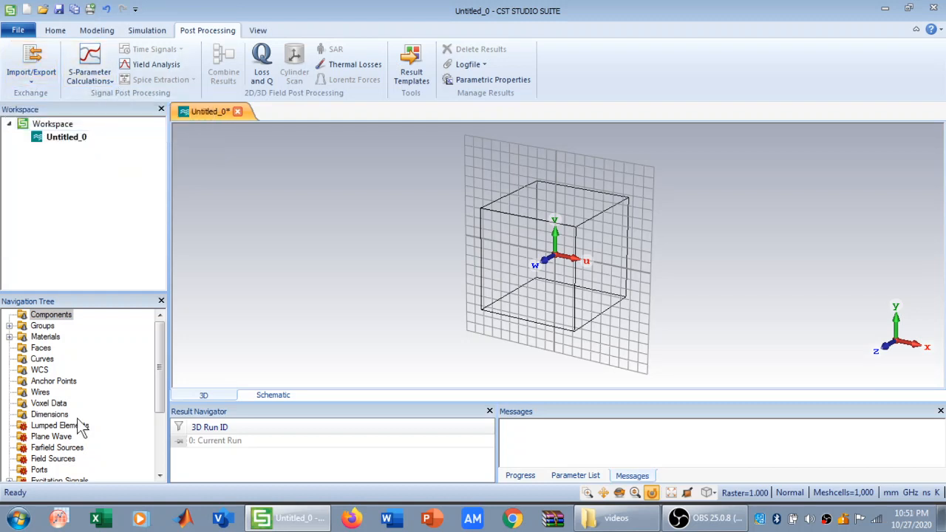
pyautogui.moveTo(165, 358)
pyautogui.mouseDown()
pyautogui.moveTo(164, 400)
pyautogui.moveTo(161, 339)
pyautogui.mouseUp()
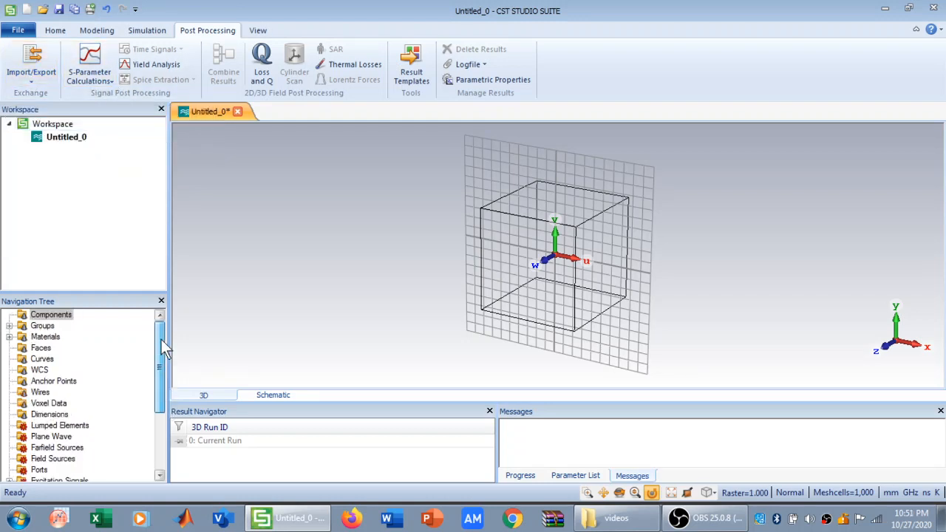
pyautogui.click(159, 140)
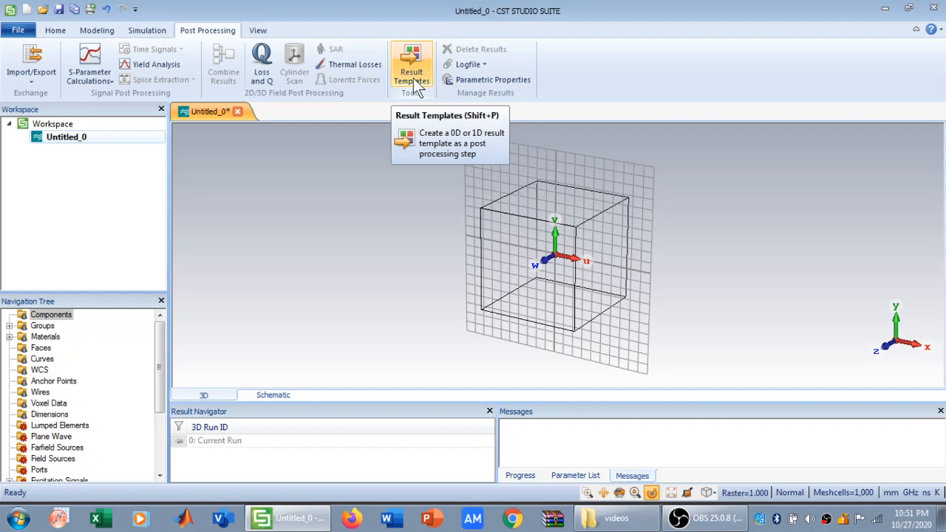
# - Hide and restore the coordinate axes and the bounding box in the 3D view
pyautogui.click(260, 33)
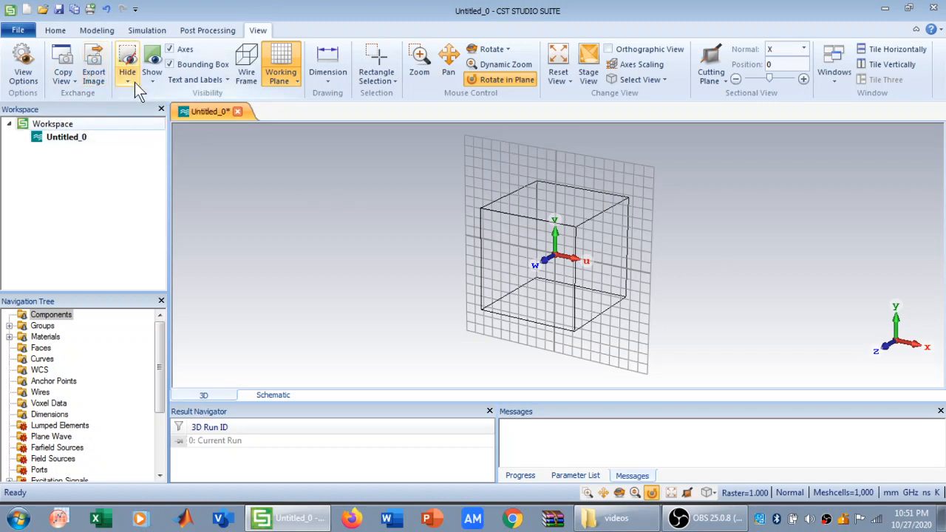
pyautogui.click(170, 48)
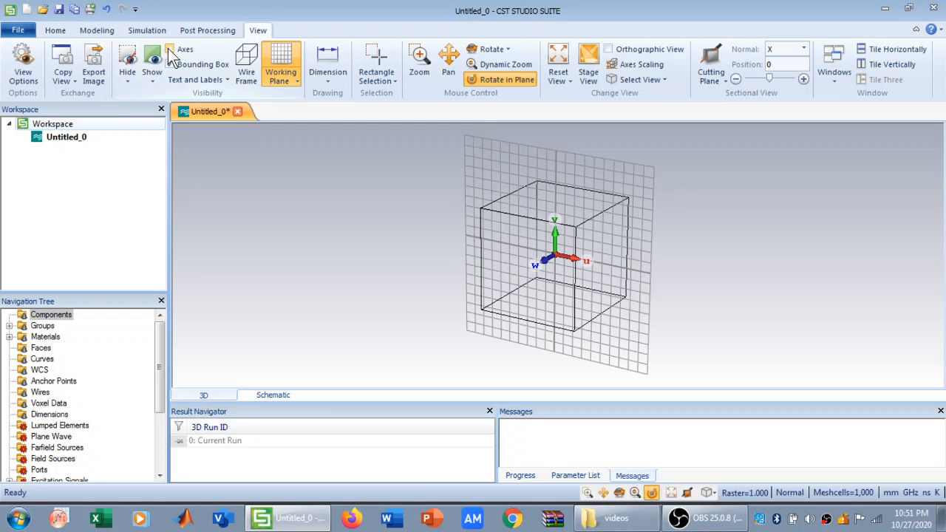
pyautogui.click(168, 48)
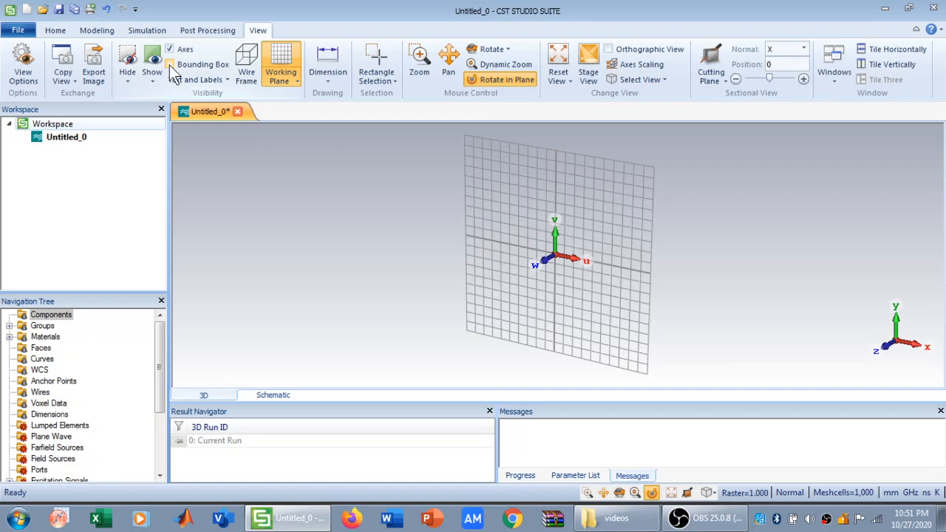
pyautogui.click(169, 65)
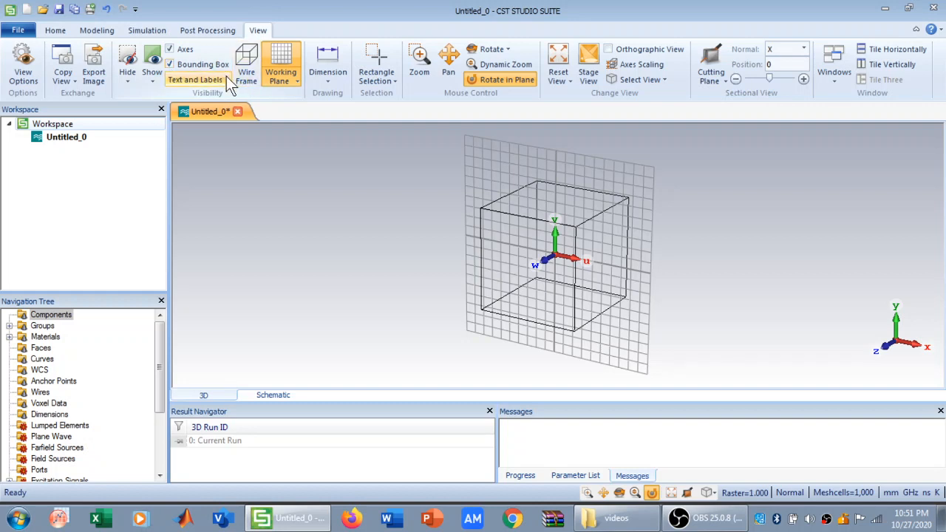
# - Look over the working plane and dimension options without changing them, and activate the Zoom mouse mode
pyautogui.click(281, 75)
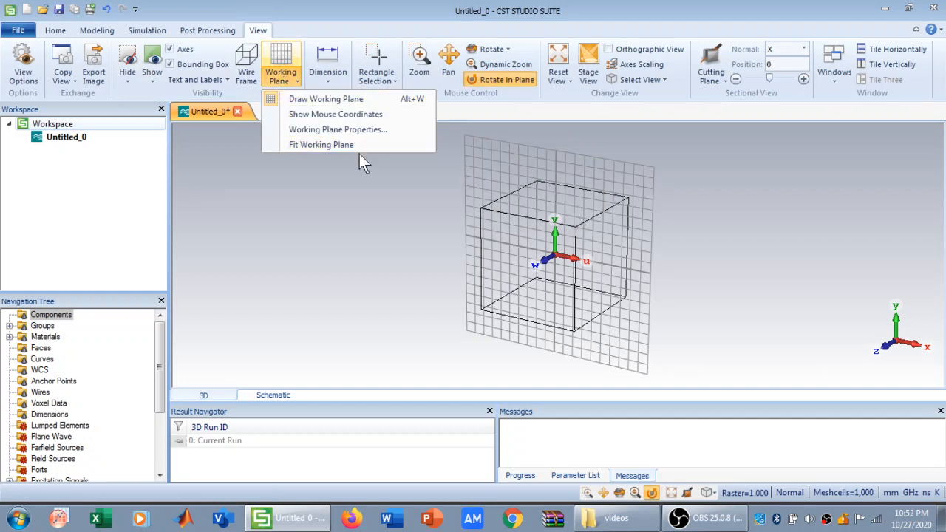
pyautogui.click(342, 172)
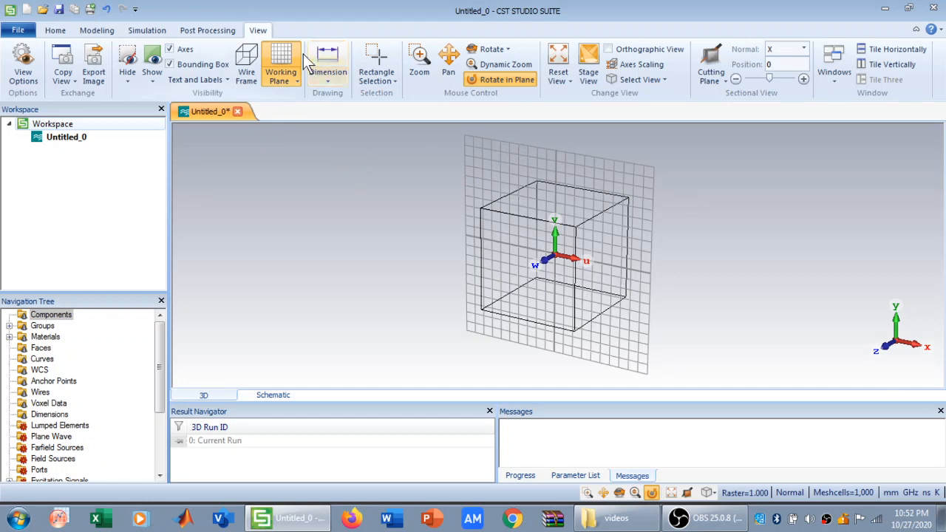
pyautogui.click(326, 75)
pyautogui.click(325, 74)
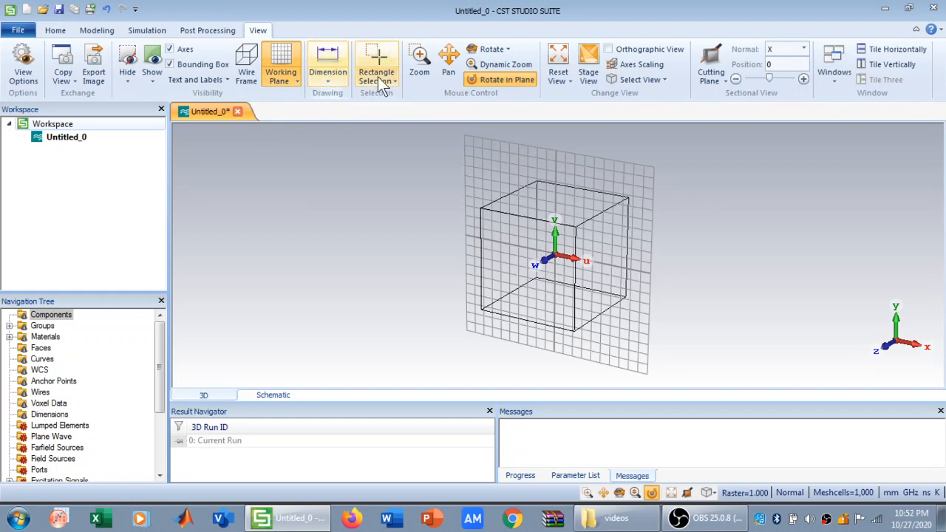
pyautogui.click(421, 63)
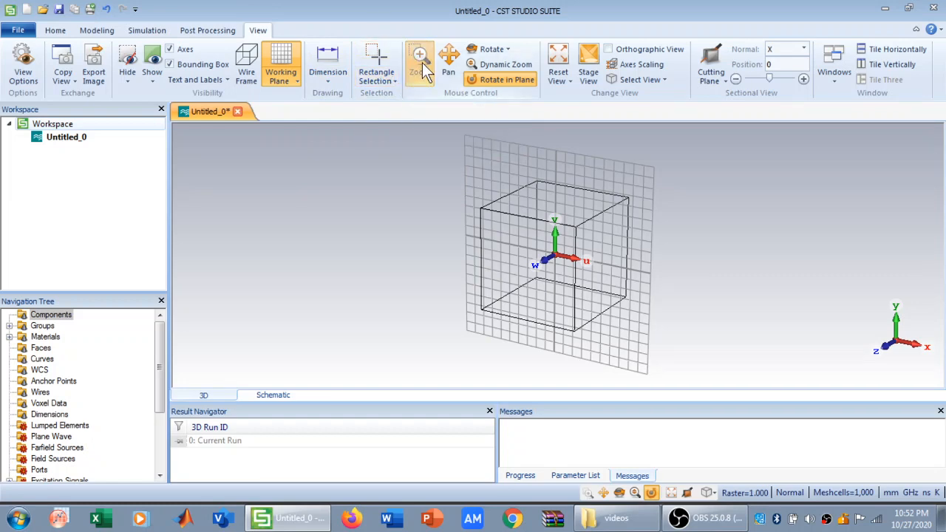
# - Zoom in on the bounding box, pan around it in the 3D view, and reset the view to default
pyautogui.click(569, 259)
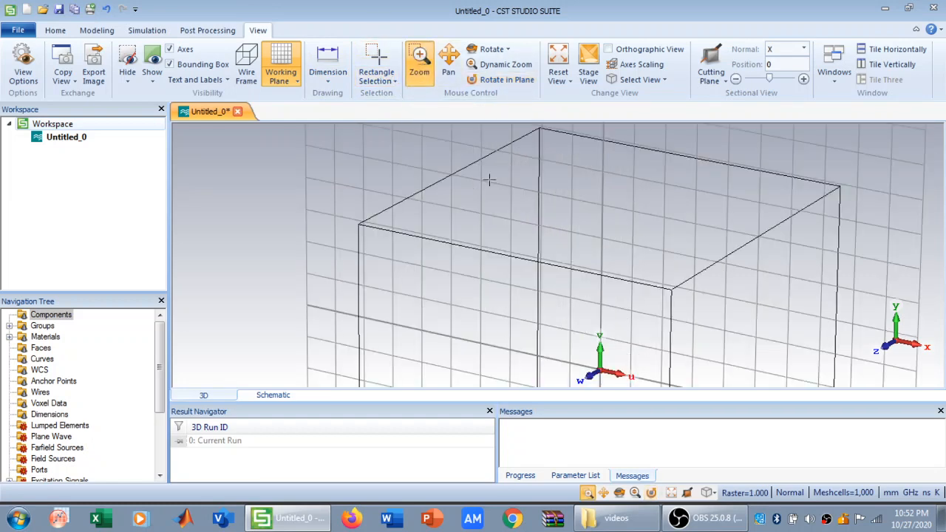
pyautogui.click(449, 63)
pyautogui.moveTo(513, 209); pyautogui.dragTo(428, 198)
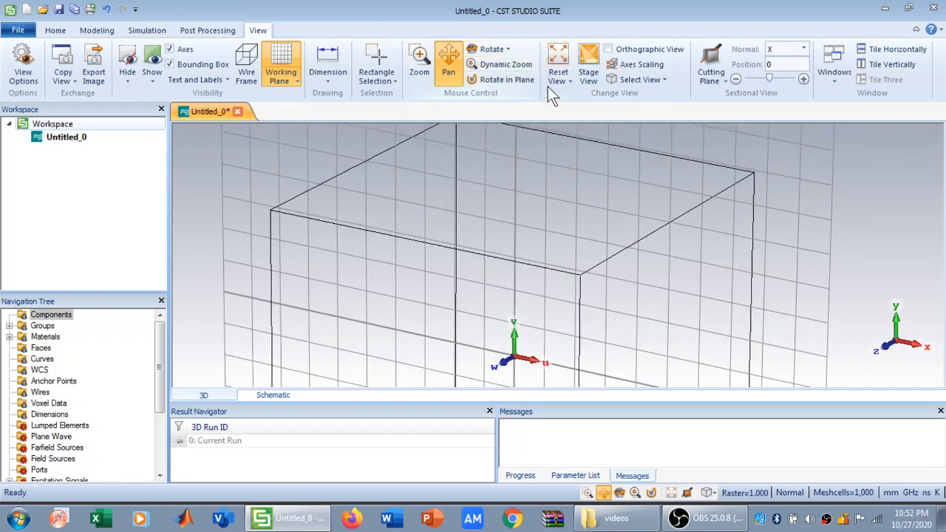
pyautogui.moveTo(615, 237); pyautogui.dragTo(631, 221)
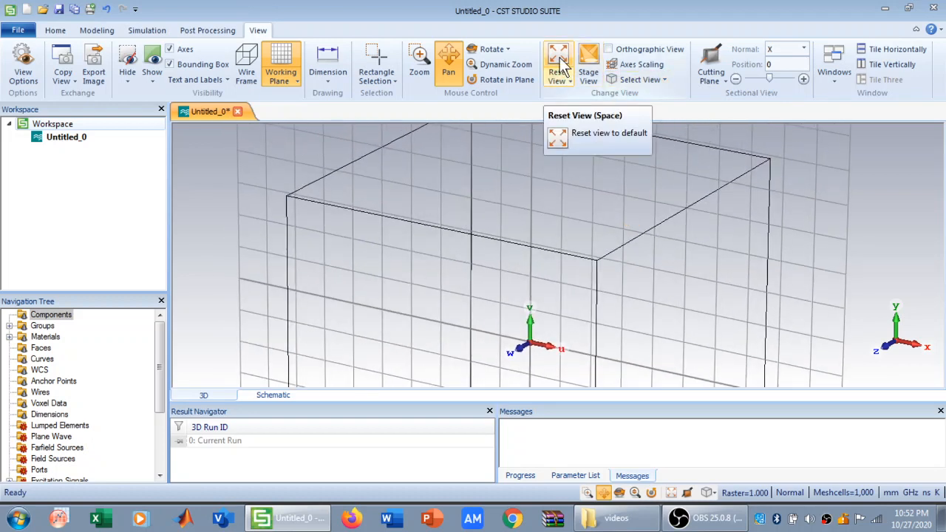
pyautogui.click(563, 66)
pyautogui.click(563, 65)
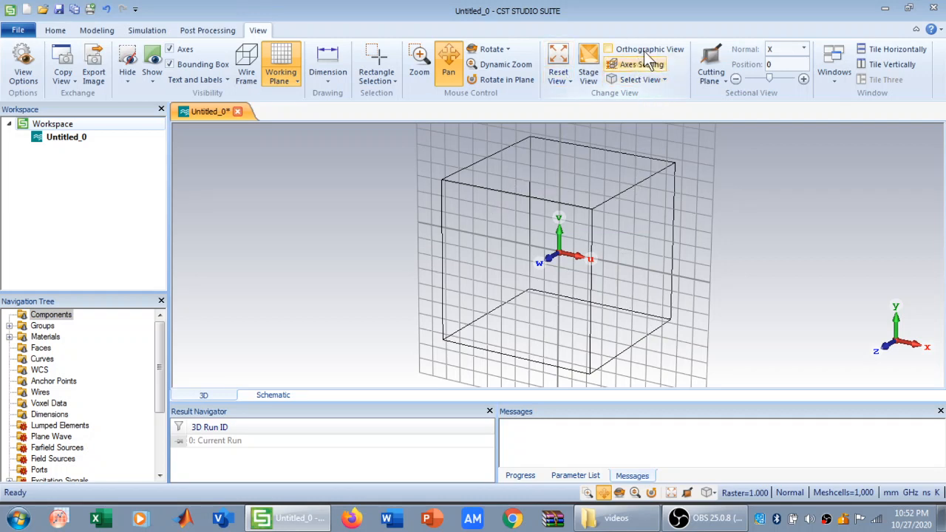
# - Hide and restore the Navigation Tree window, and do the same with the Messages window
pyautogui.click(838, 77)
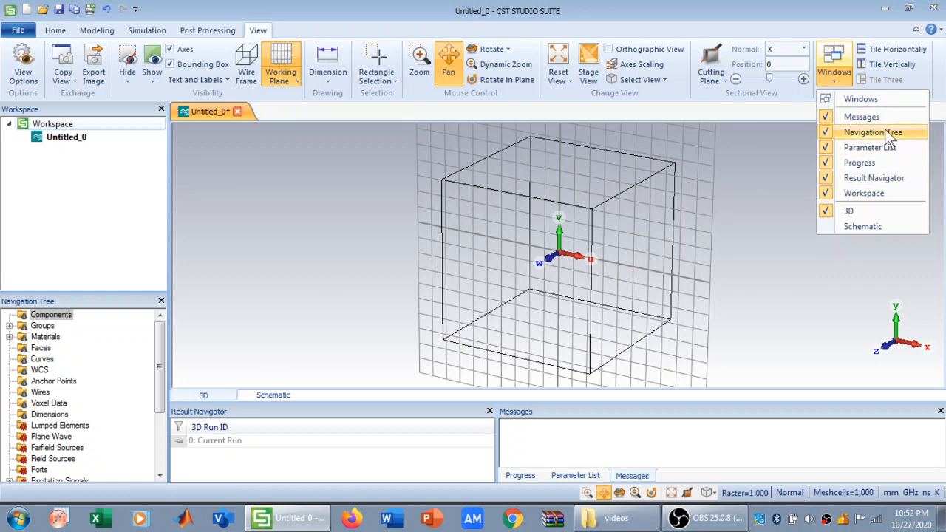
pyautogui.click(828, 132)
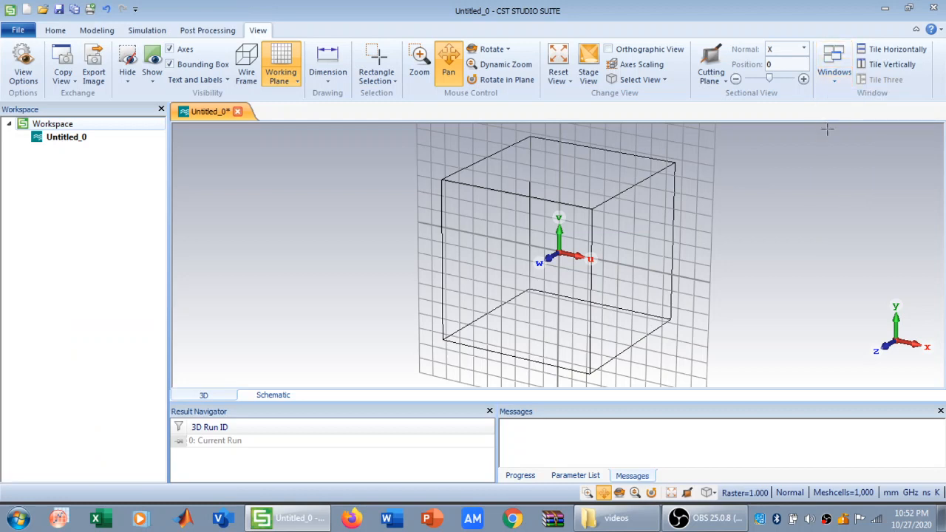
pyautogui.click(829, 82)
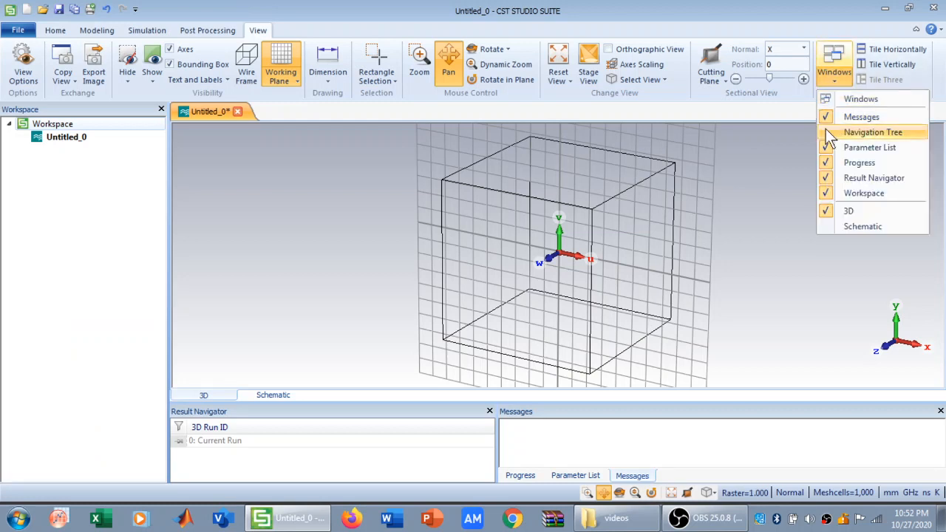
pyautogui.click(826, 129)
pyautogui.click(828, 80)
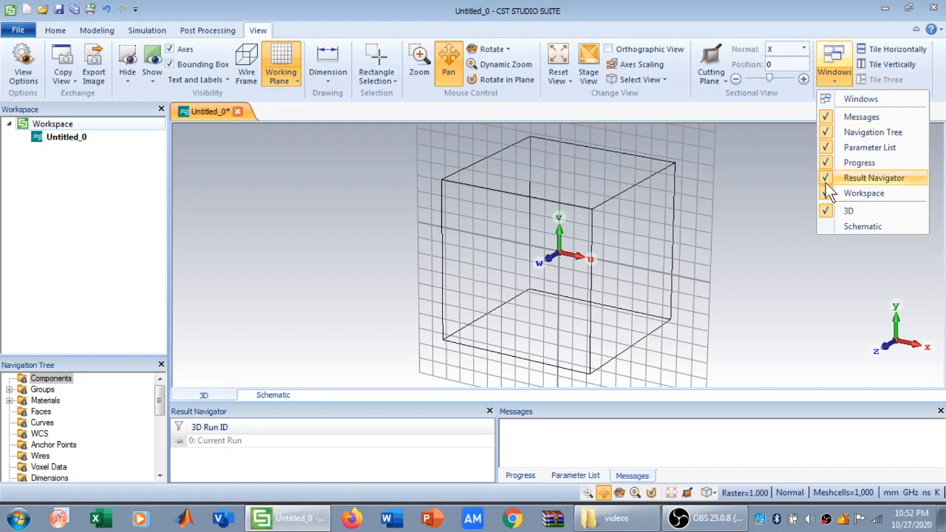
pyautogui.click(826, 117)
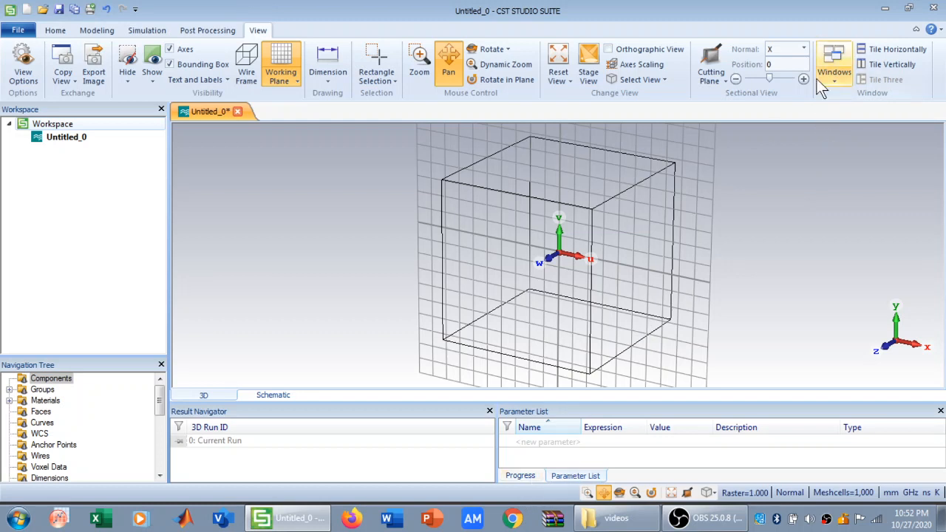
pyautogui.click(825, 78)
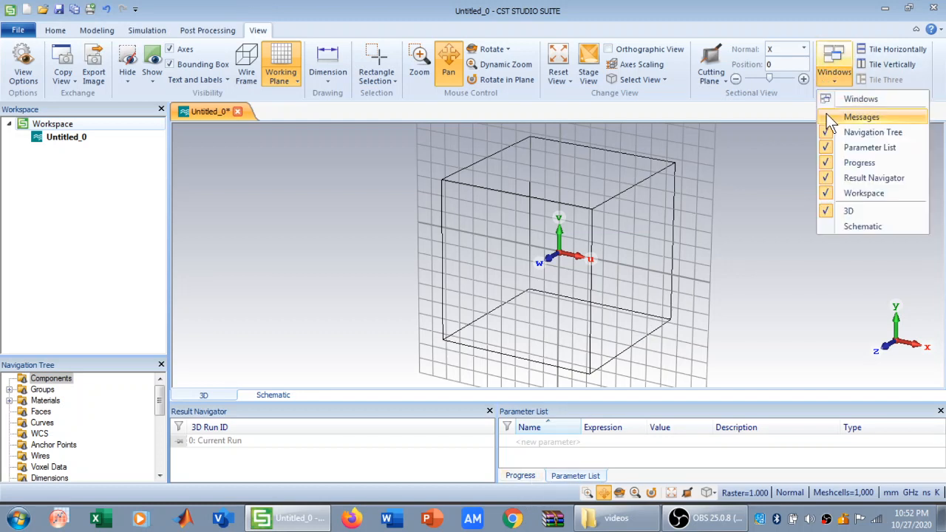
pyautogui.click(828, 116)
# - Hide the Messages, Navigation Tree, Parameter List, Progress and Result Navigator windows, keeping Workspace and the 3D view
pyautogui.click(831, 85)
pyautogui.click(825, 118)
pyautogui.click(831, 85)
pyautogui.click(831, 132)
pyautogui.click(834, 85)
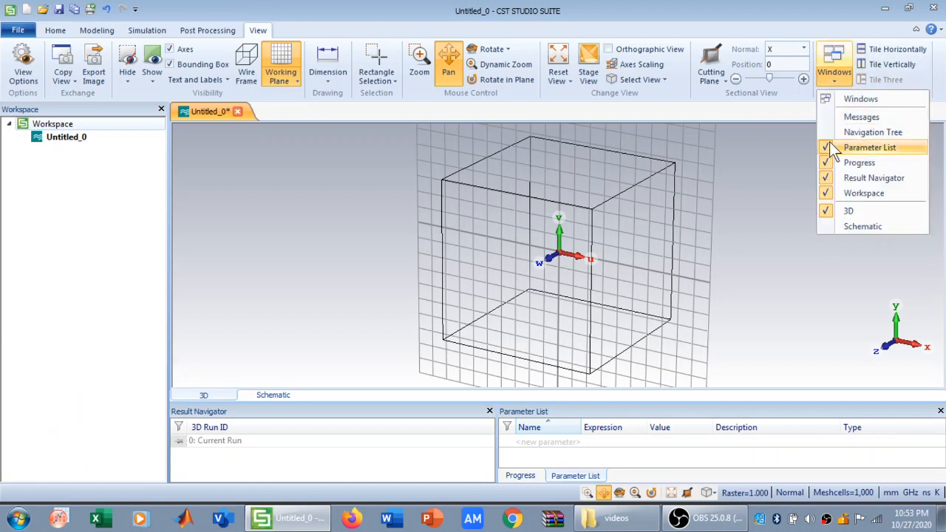
pyautogui.click(833, 147)
pyautogui.click(831, 83)
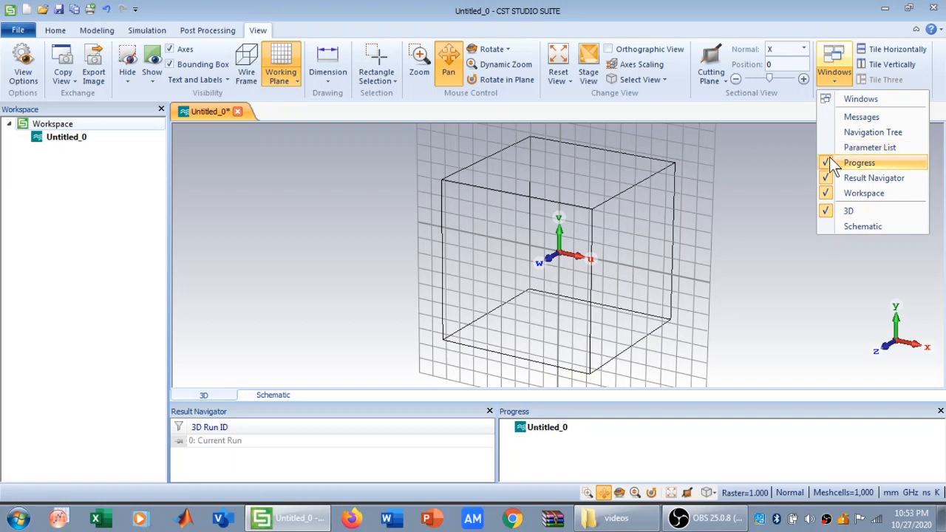
pyautogui.click(831, 161)
pyautogui.click(835, 82)
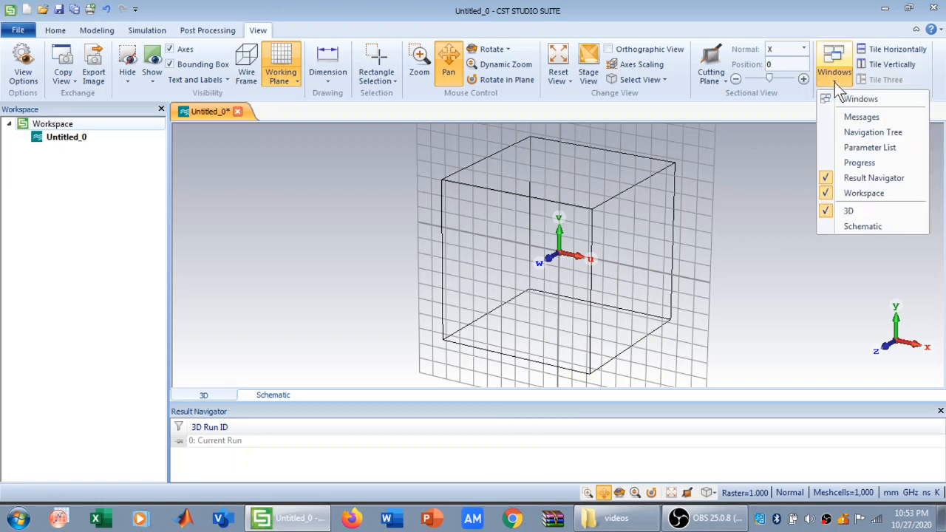
pyautogui.click(824, 176)
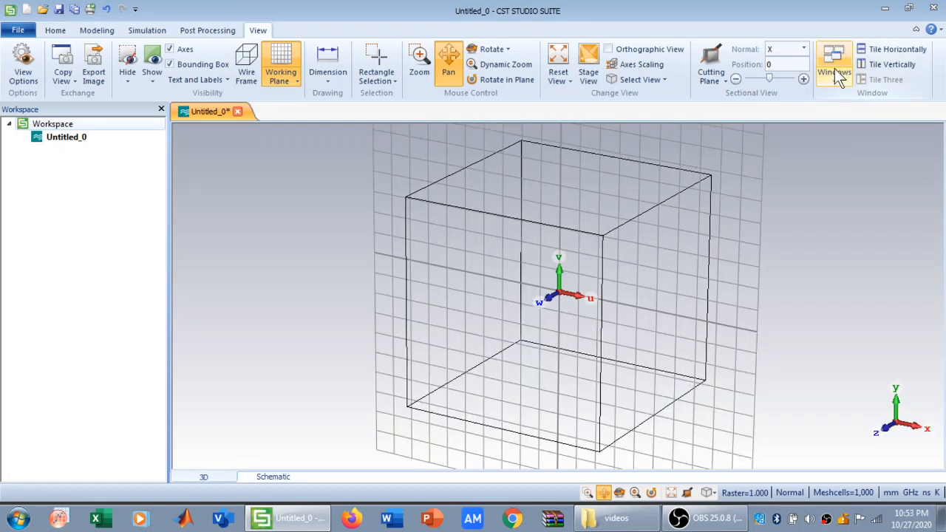
pyautogui.click(832, 76)
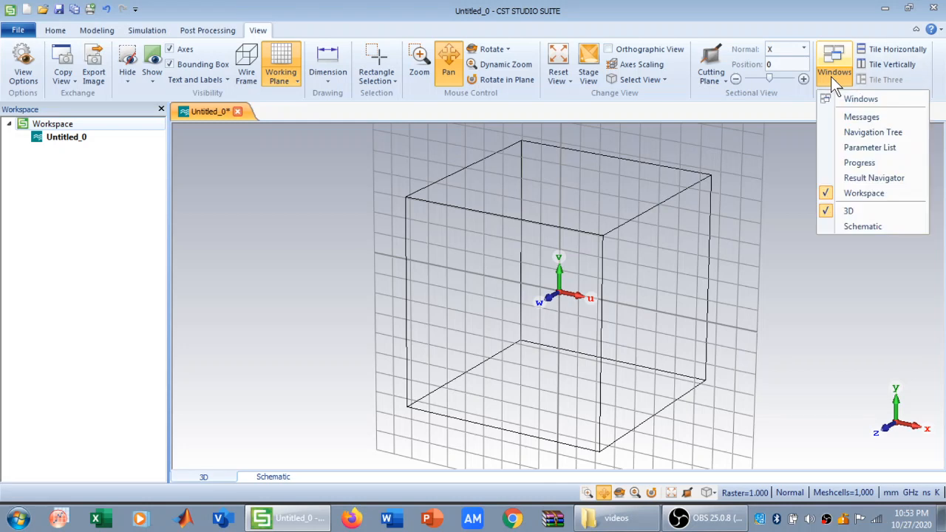
pyautogui.click(831, 76)
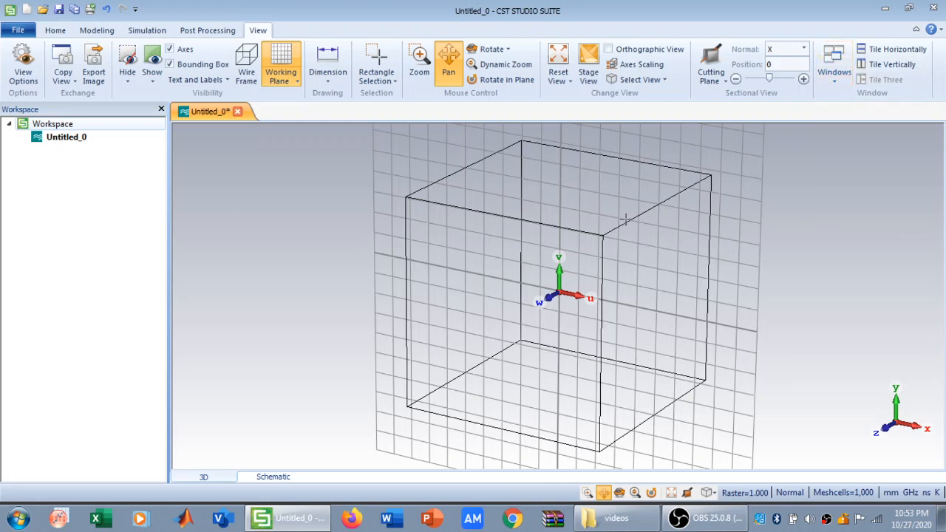
# - Show the Messages, Navigation Tree, Parameter List, Progress and Result Navigator windows again
pyautogui.click(832, 78)
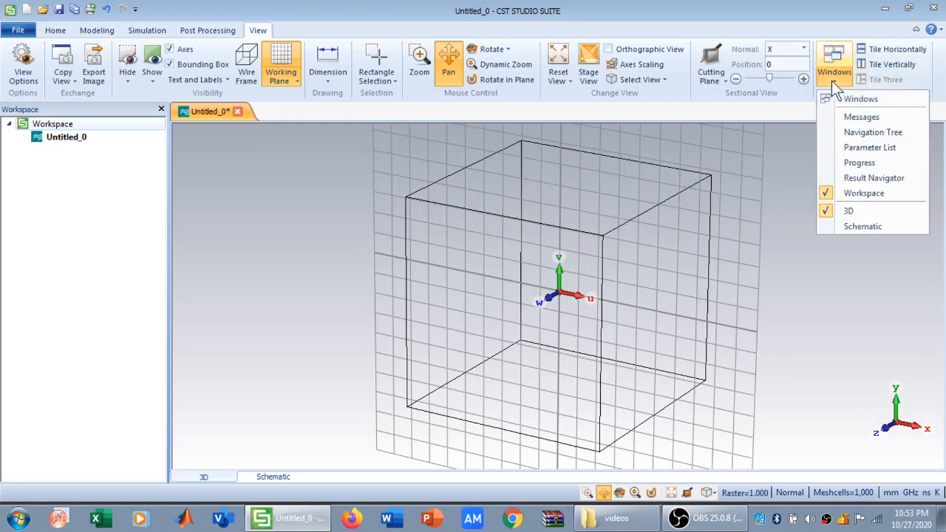
pyautogui.click(826, 117)
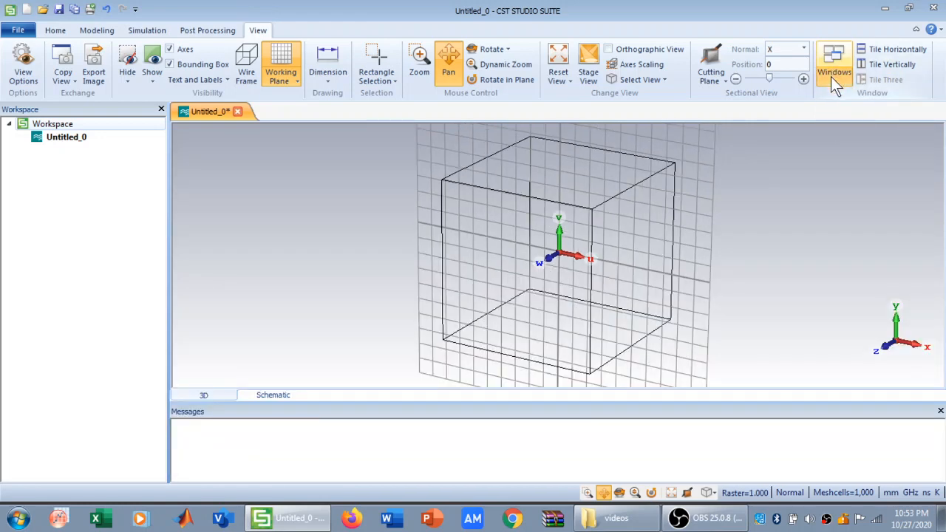
pyautogui.click(831, 76)
pyautogui.click(827, 132)
pyautogui.click(828, 81)
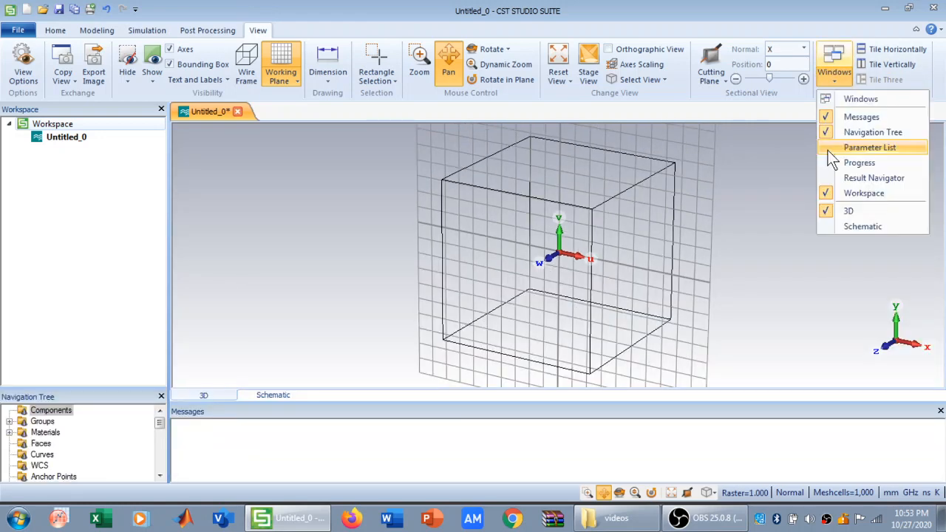
pyautogui.click(828, 147)
pyautogui.click(838, 74)
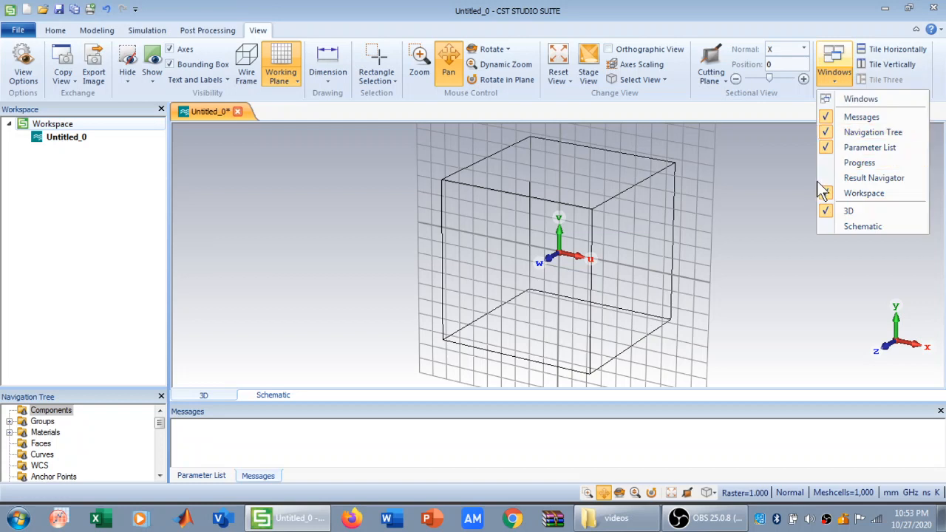
pyautogui.click(827, 163)
pyautogui.click(834, 76)
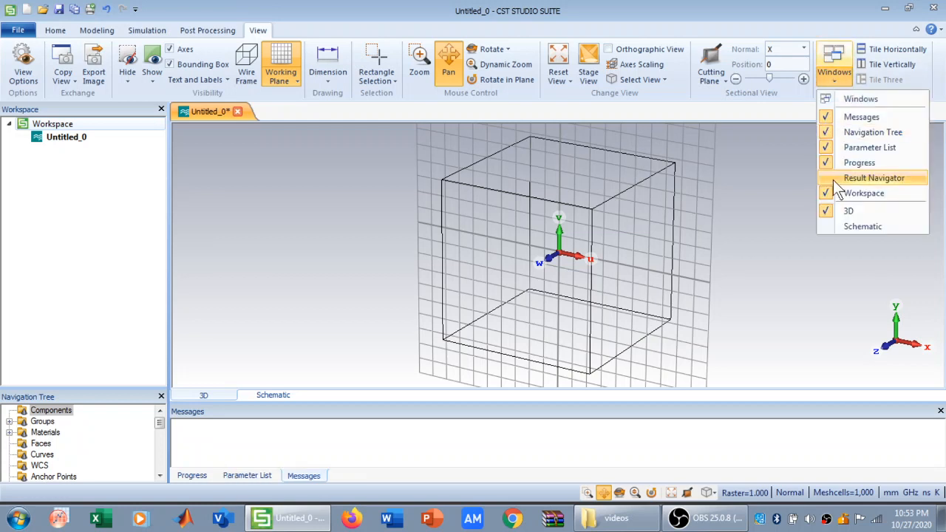
pyautogui.click(827, 178)
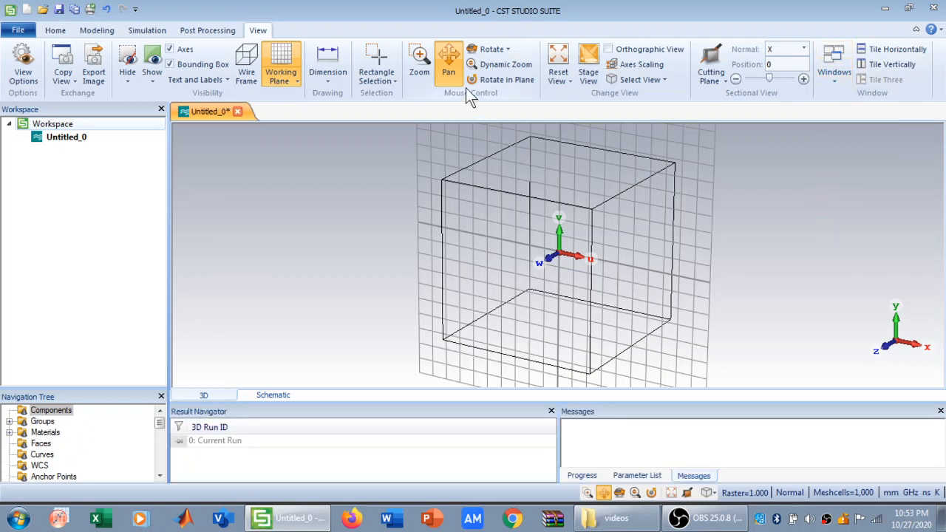